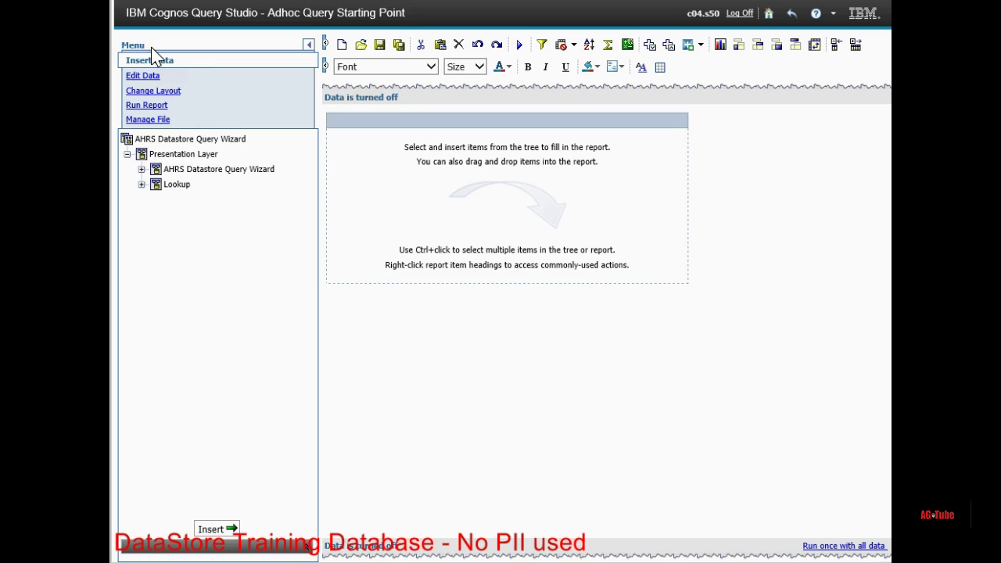
Step: Expand AHRS Datastore Query Wizard and Soldier Core, then select the MIL_PERS_CLAS_CD field
{"action": "left_click", "coordinate": [141, 169]}
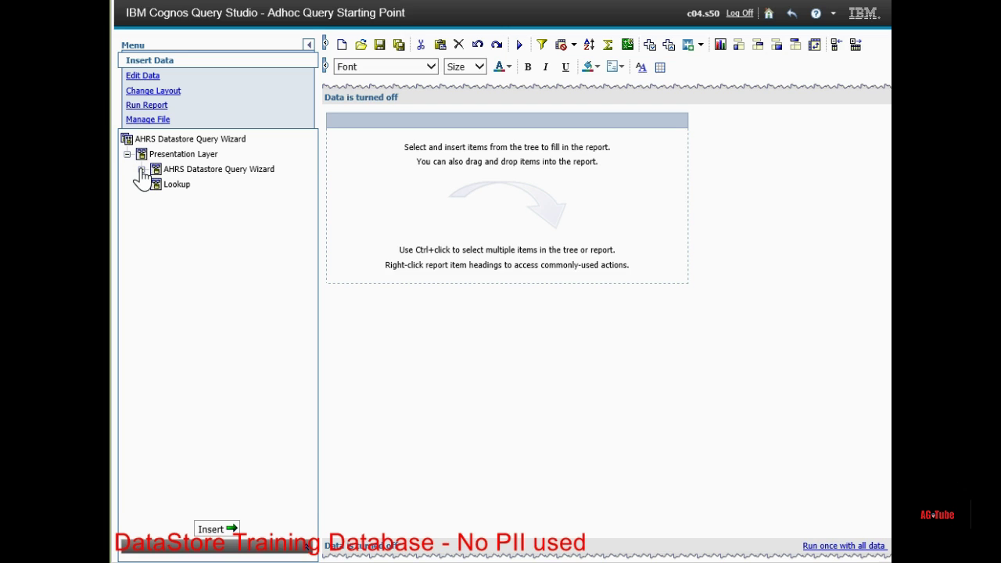
{"action": "left_click", "coordinate": [156, 185]}
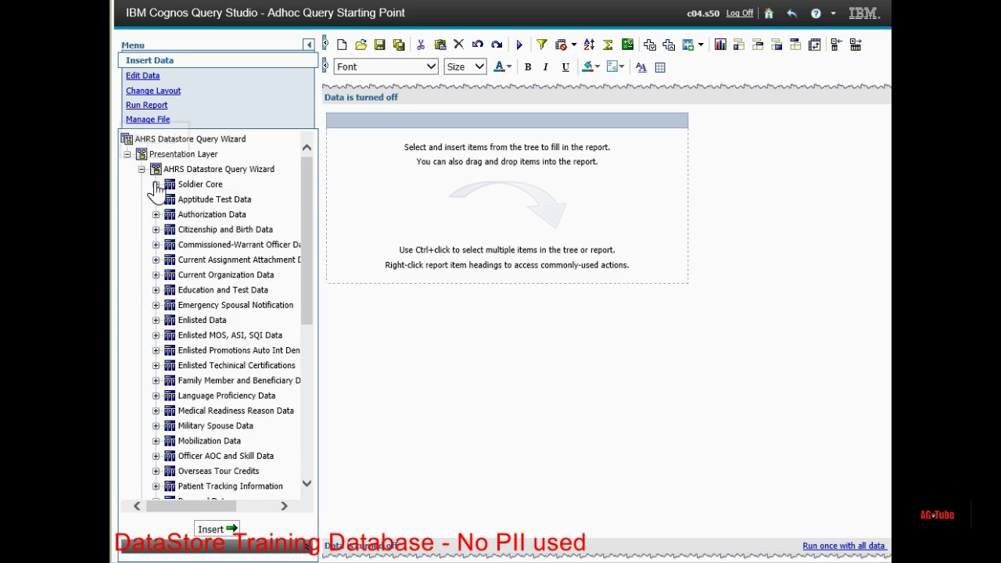
{"action": "left_click", "coordinate": [325, 166]}
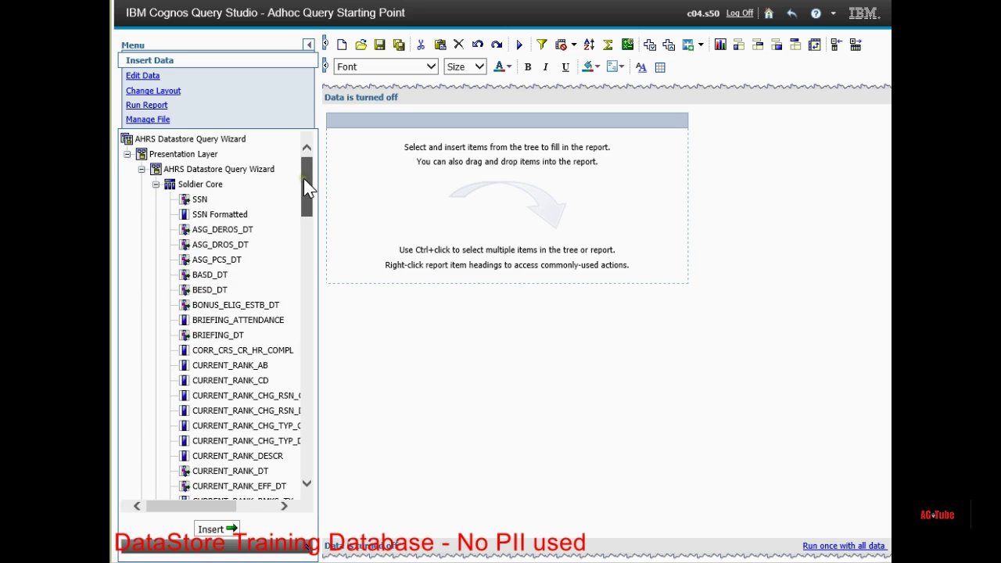
{"action": "left_click_drag", "start_coordinate": [303, 179], "coordinate": [304, 186]}
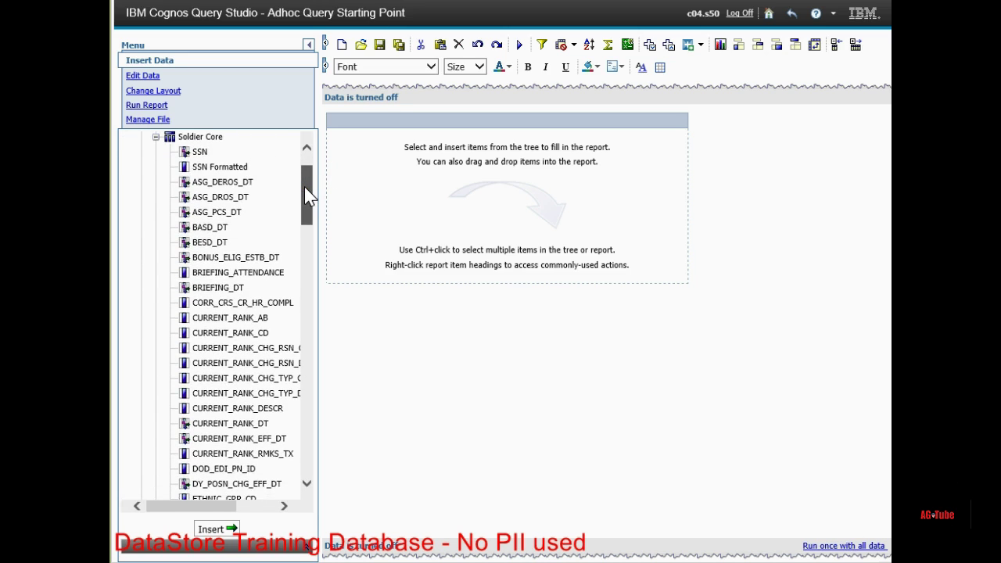
{"action": "left_click_drag", "start_coordinate": [304, 186], "coordinate": [310, 280]}
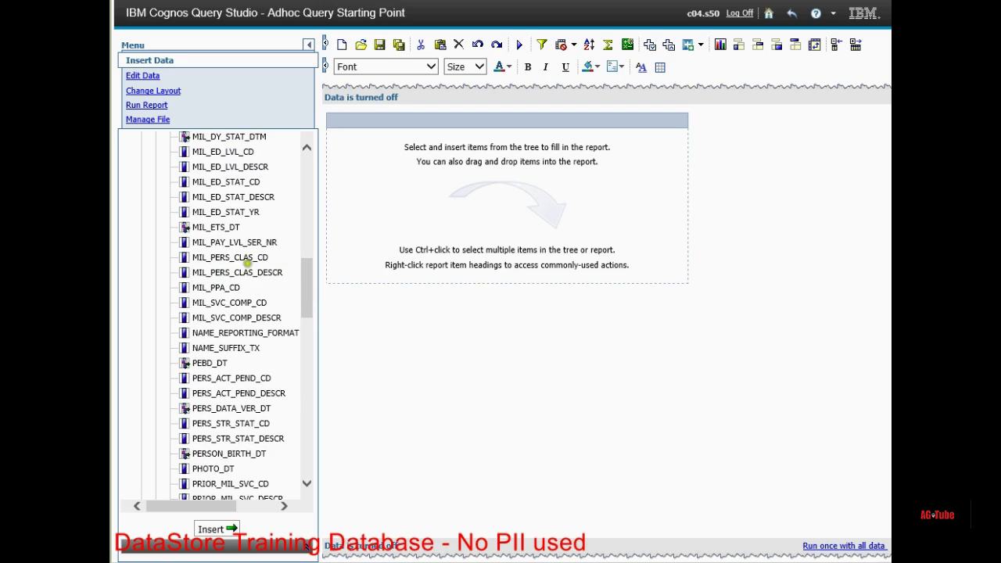
{"action": "left_click", "coordinate": [234, 259]}
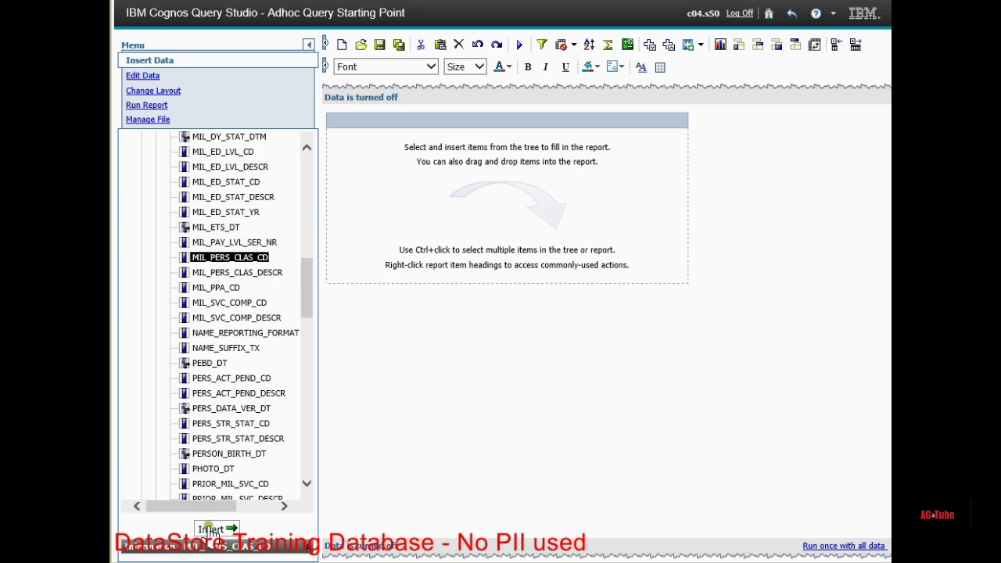
Step: Insert MIL_PERS_CLAS_CD and CURRENT_RANK_AB as report columns, then select NAME_REPORTING_FORMAT
{"action": "left_click", "coordinate": [209, 530]}
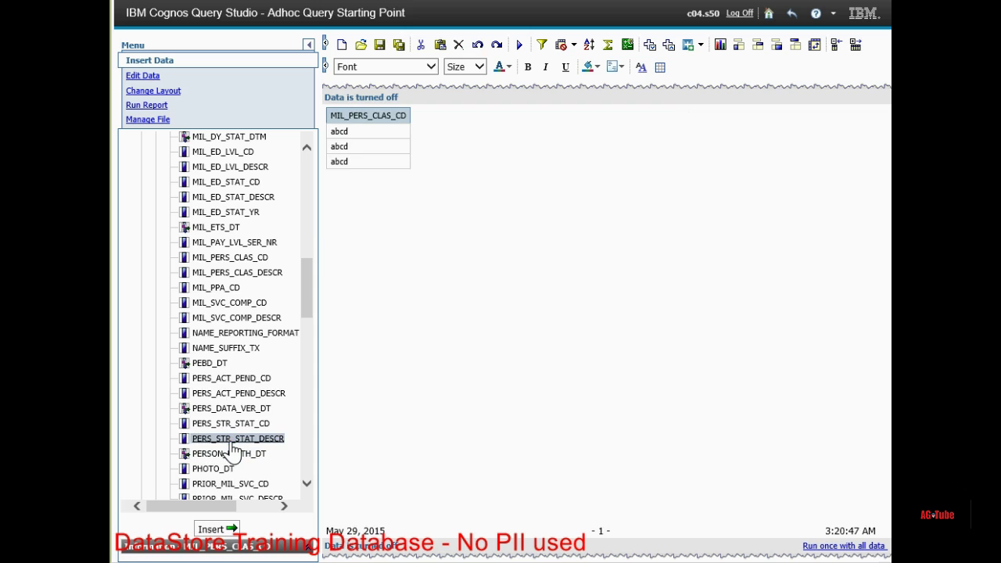
{"action": "left_click_drag", "start_coordinate": [305, 287], "coordinate": [310, 214]}
{"action": "left_click", "coordinate": [234, 217]}
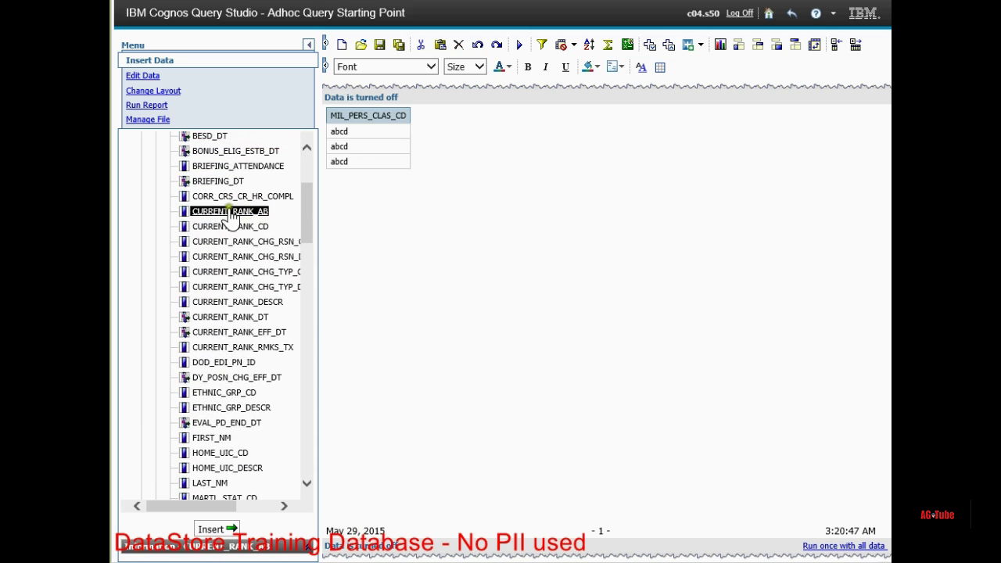
{"action": "left_click", "coordinate": [257, 213]}
{"action": "left_click", "coordinate": [217, 530]}
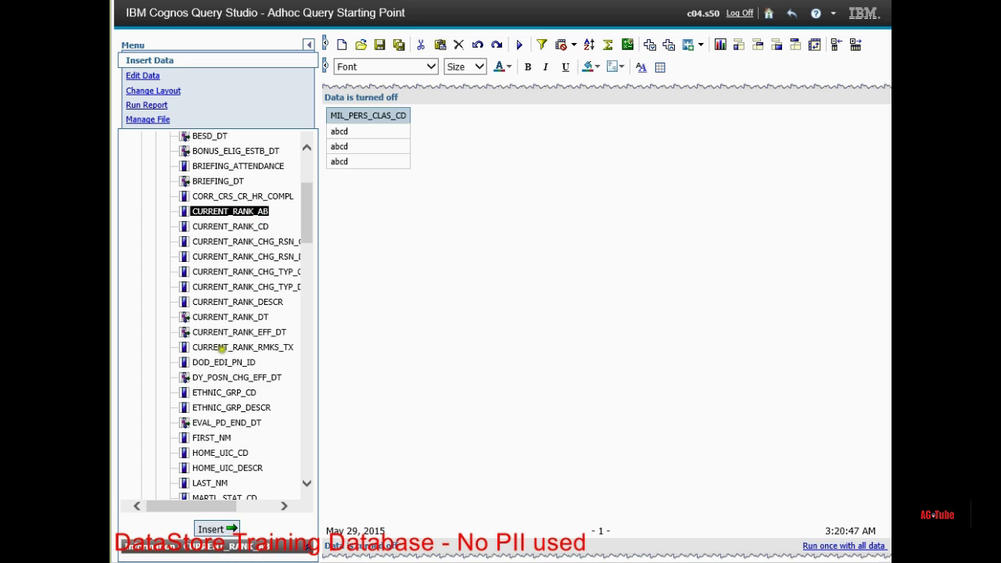
{"action": "left_click_drag", "start_coordinate": [235, 226], "coordinate": [239, 239]}
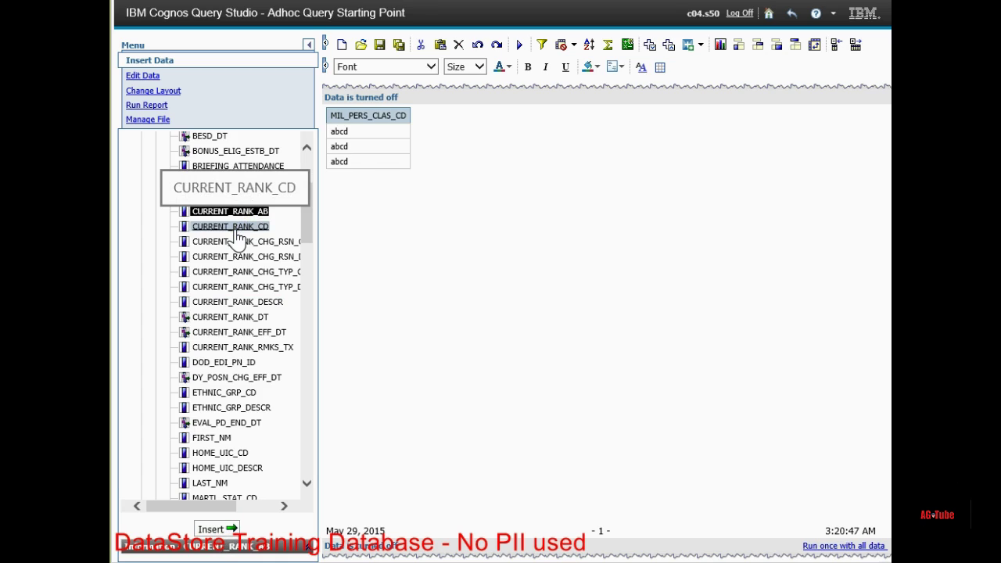
{"action": "left_click_drag", "start_coordinate": [237, 237], "coordinate": [241, 226]}
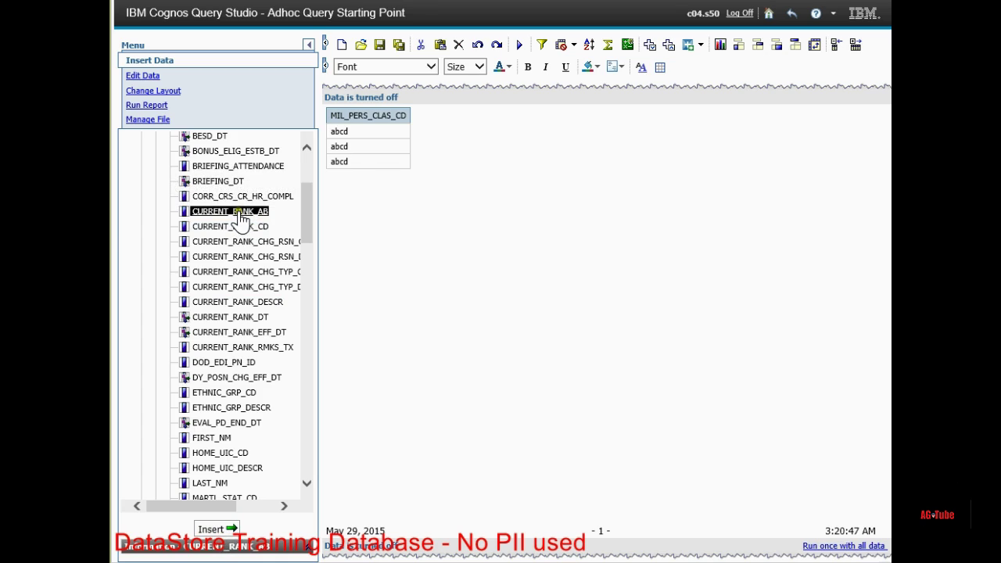
{"action": "left_click", "coordinate": [217, 530]}
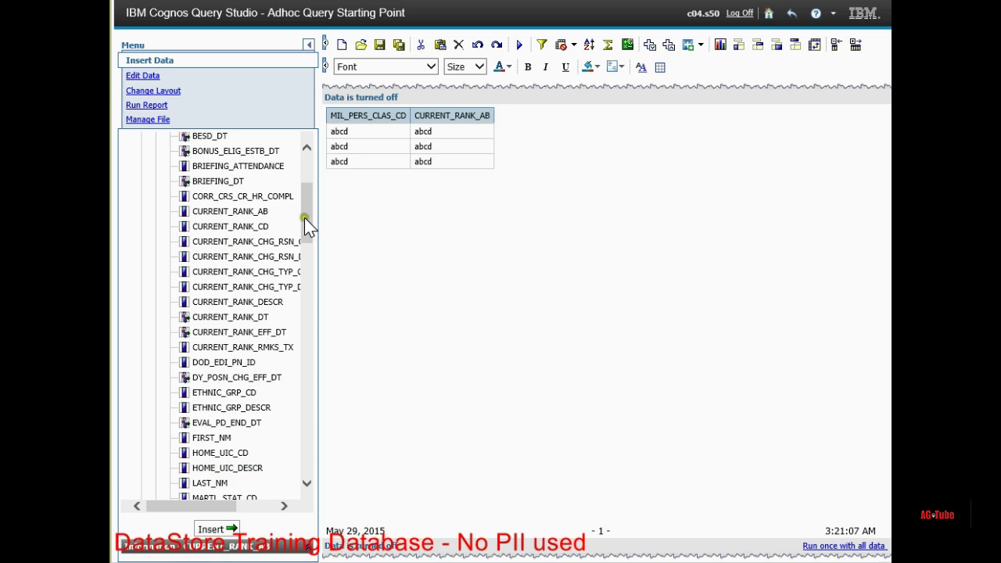
{"action": "left_click_drag", "start_coordinate": [305, 217], "coordinate": [306, 289]}
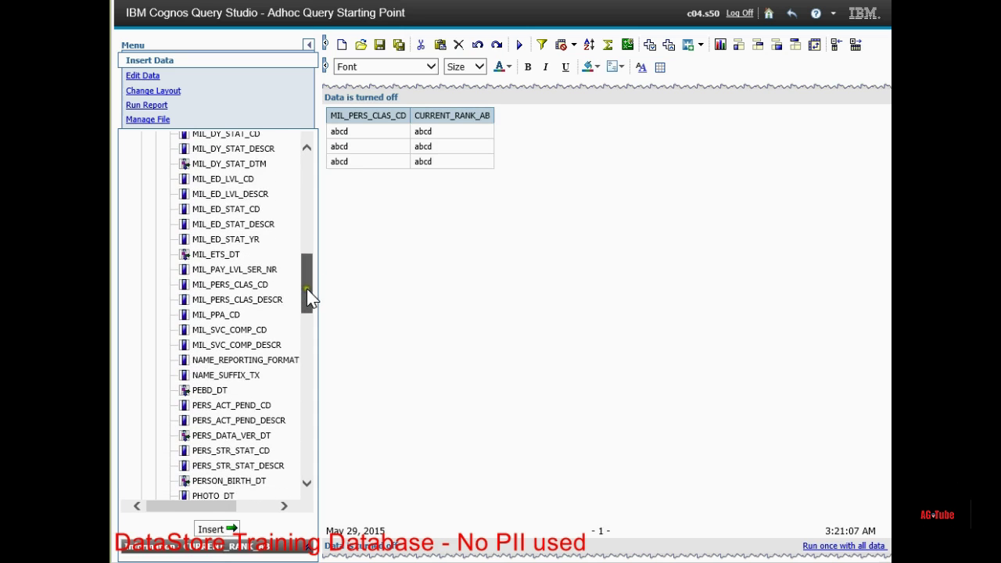
{"action": "left_click", "coordinate": [237, 362]}
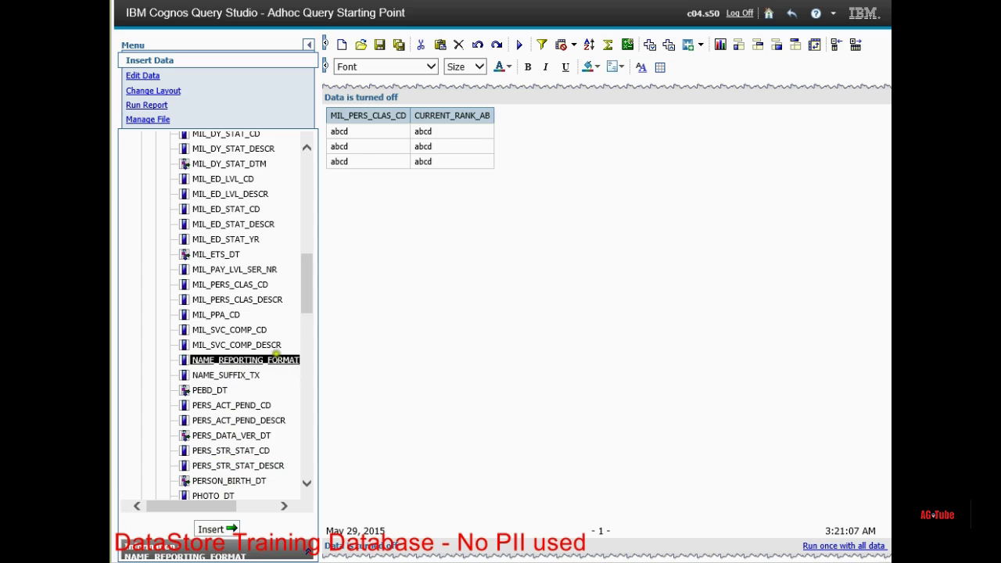
Step: Add NAME_REPORTING_FORMAT and SSN as report columns
{"action": "left_click", "coordinate": [212, 530]}
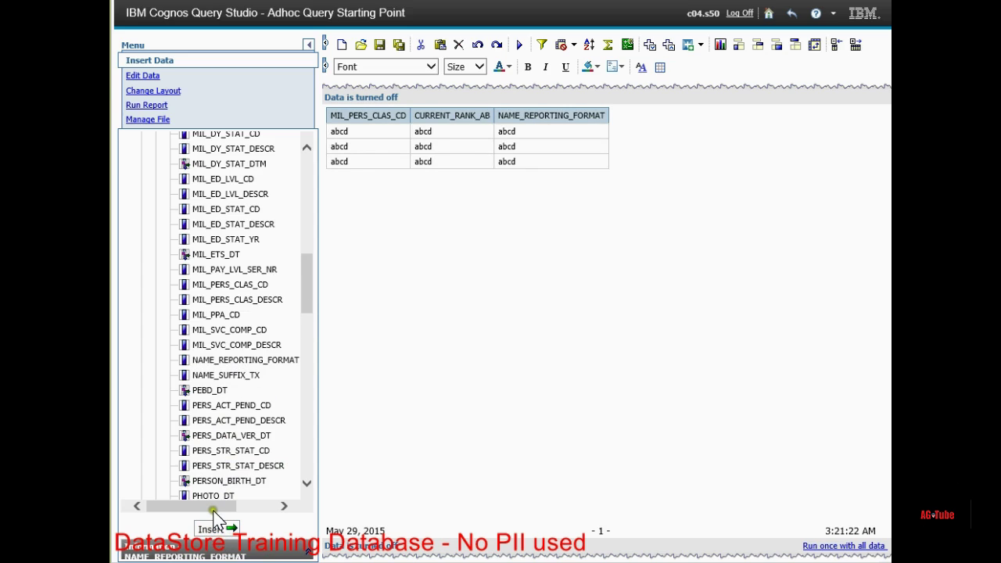
{"action": "left_click", "coordinate": [234, 405]}
{"action": "left_click", "coordinate": [292, 323]}
{"action": "left_click_drag", "start_coordinate": [307, 297], "coordinate": [308, 344]}
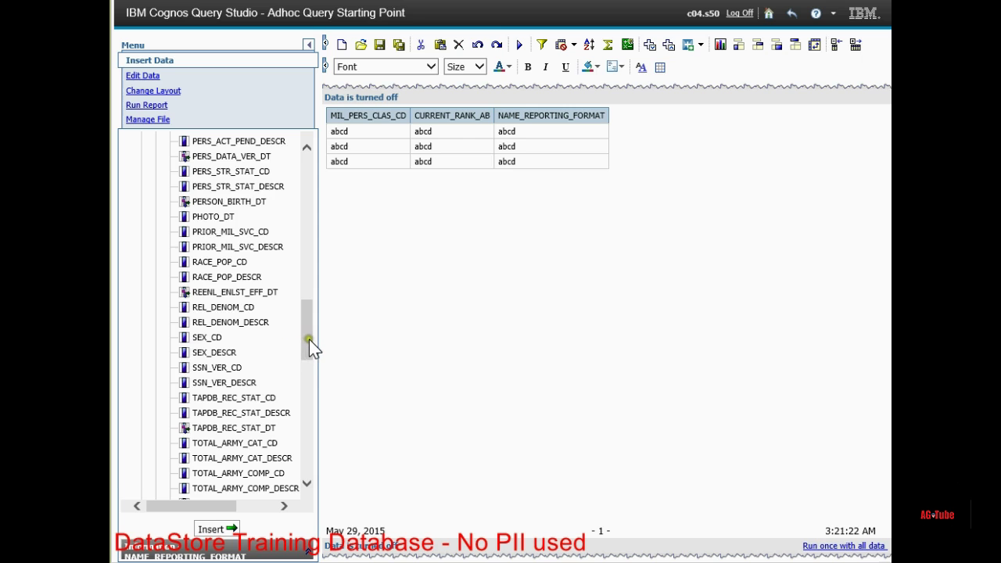
{"action": "left_click_drag", "start_coordinate": [309, 339], "coordinate": [308, 196]}
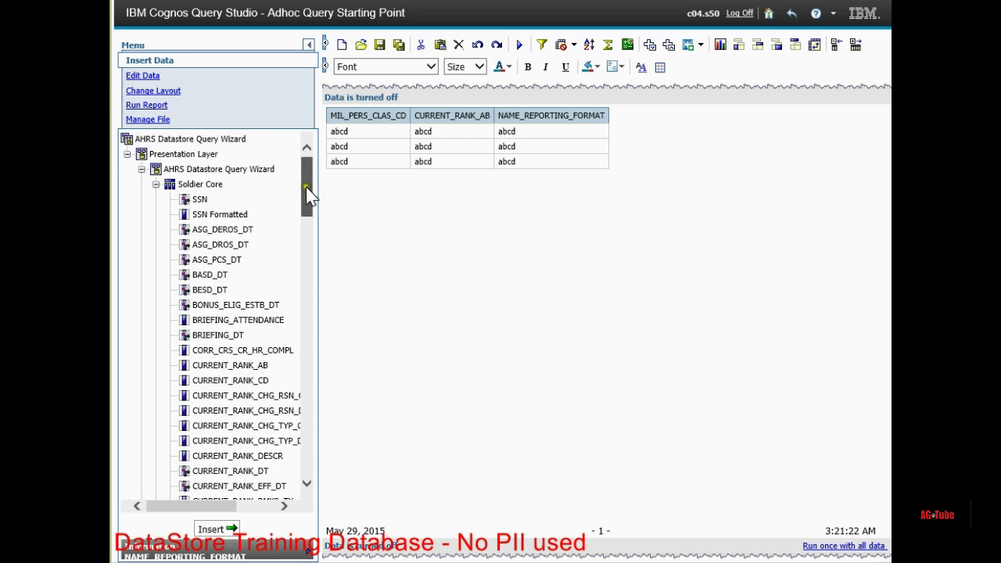
{"action": "left_click", "coordinate": [198, 200]}
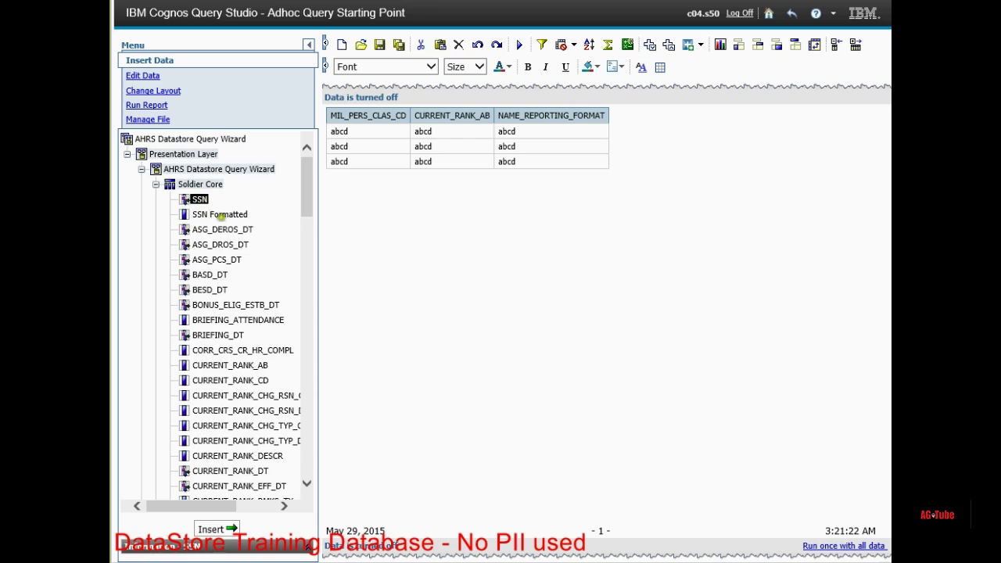
{"action": "left_click", "coordinate": [219, 530]}
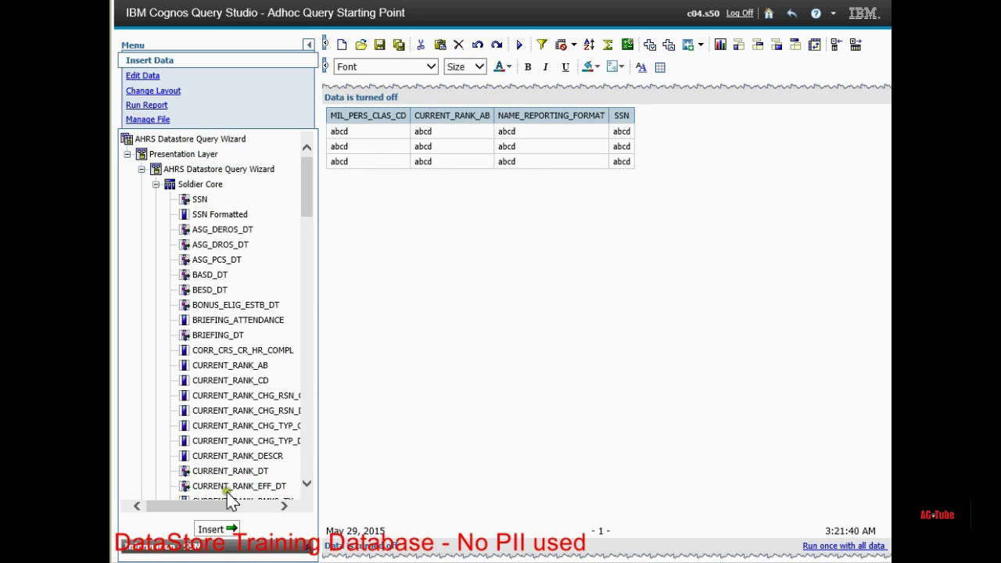
Step: Add HOME_UIC_CD and HOME_UIC_DESCR columns together
{"action": "left_click_drag", "start_coordinate": [309, 185], "coordinate": [301, 234]}
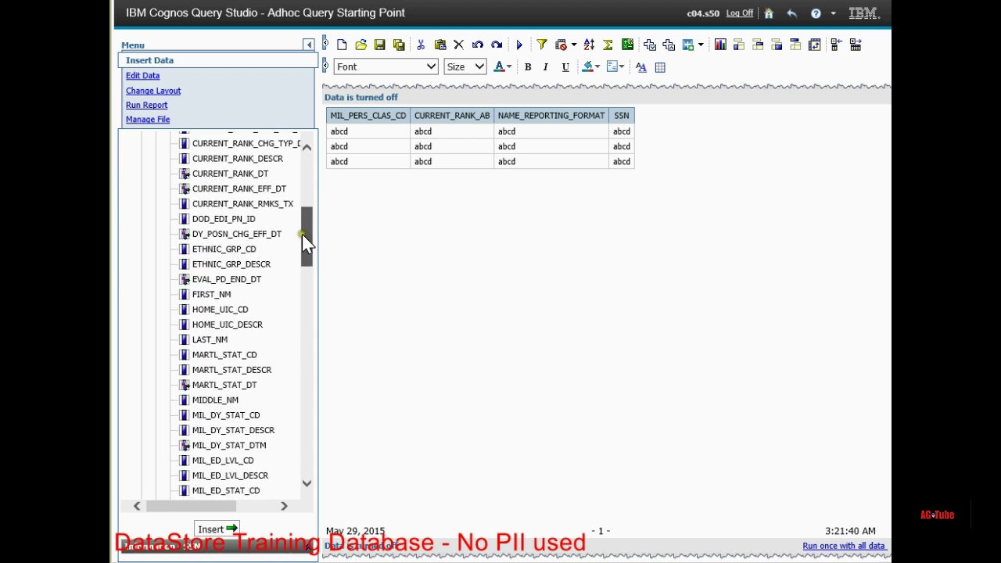
{"action": "left_click", "coordinate": [242, 311]}
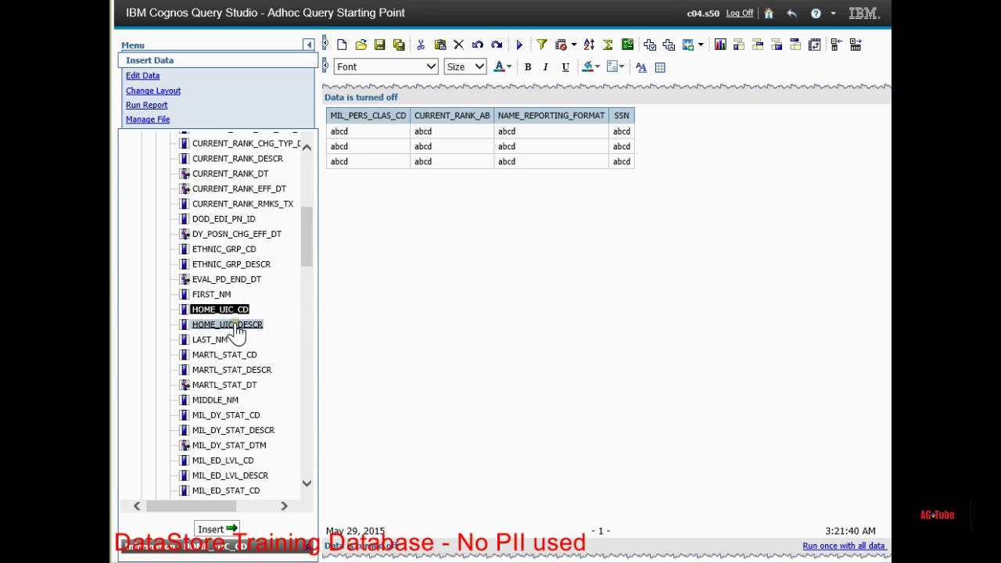
{"action": "left_click", "coordinate": [236, 326], "text": "ctrl"}
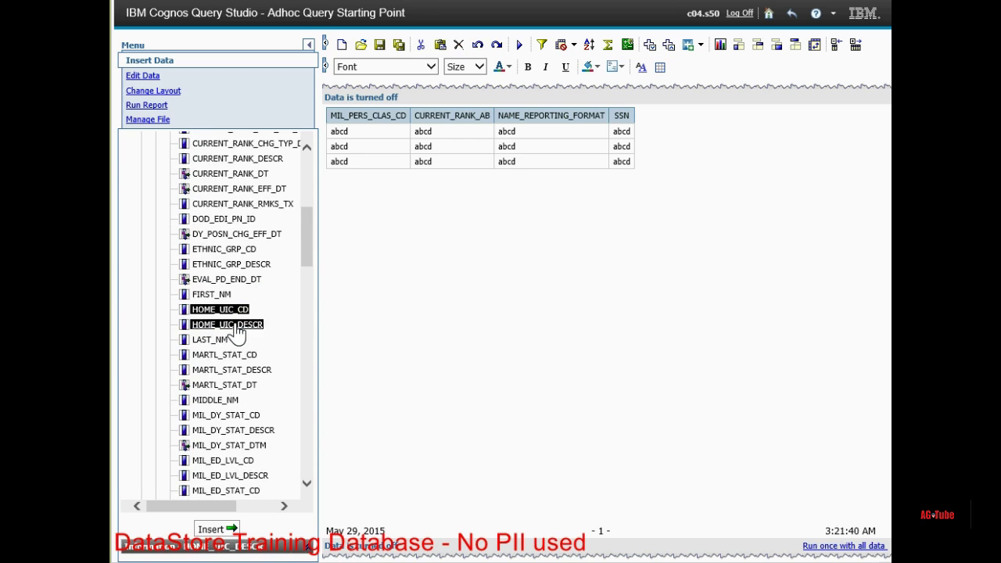
{"action": "left_click", "coordinate": [219, 530]}
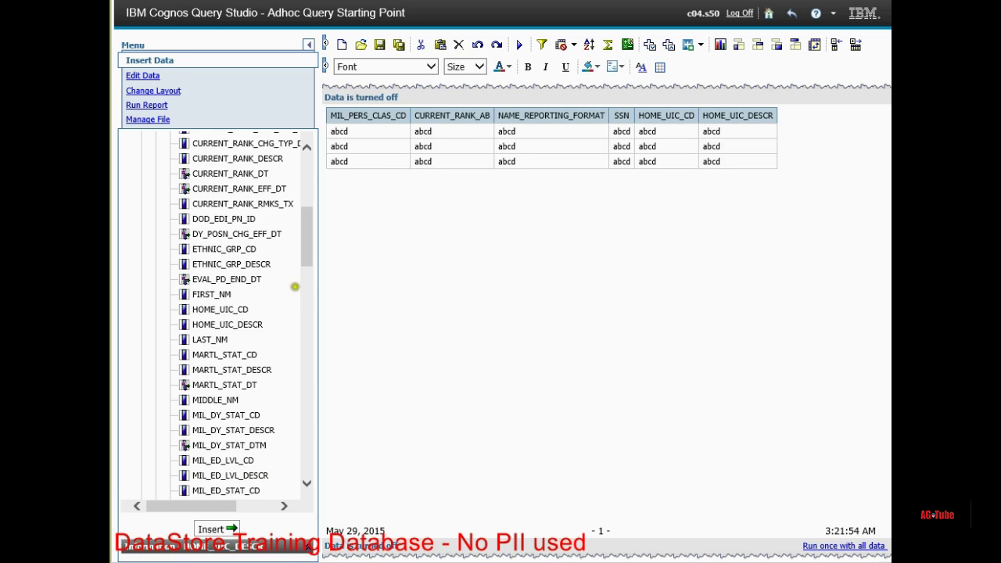
Step: Add the MIL_DY_STAT_CD column after HOME_UIC_DESCR
{"action": "left_click_drag", "start_coordinate": [307, 234], "coordinate": [306, 263]}
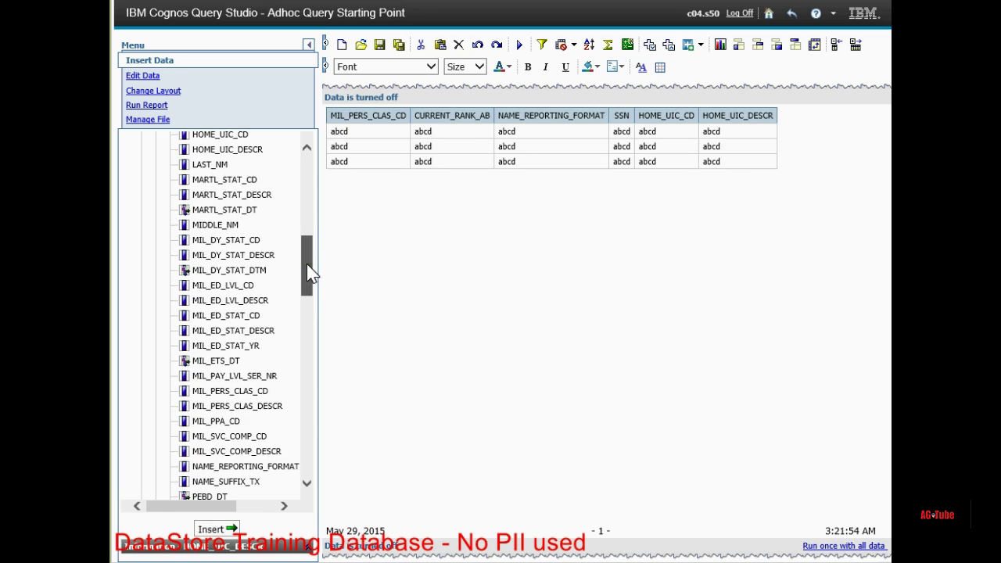
{"action": "left_click", "coordinate": [223, 242]}
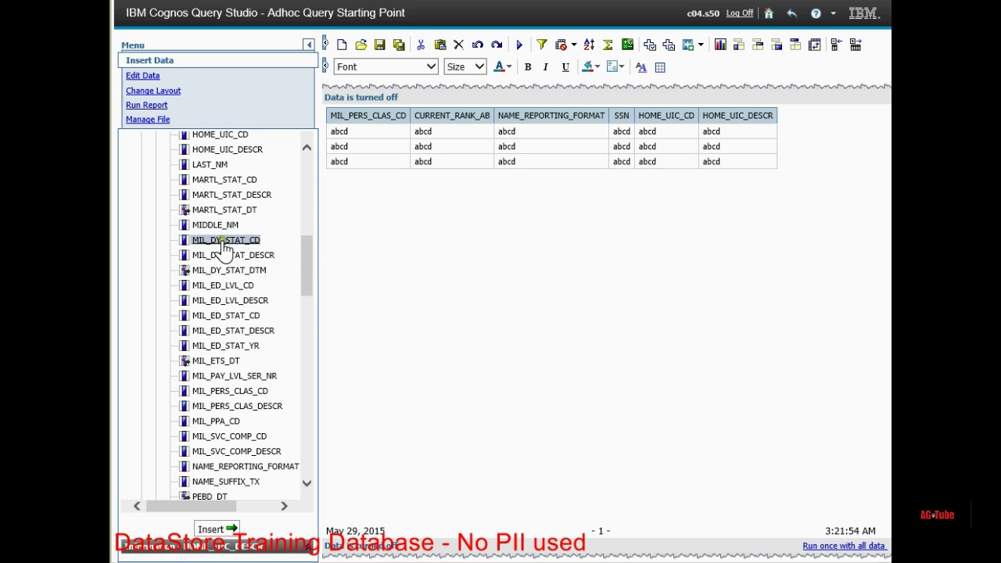
{"action": "left_click", "coordinate": [220, 530]}
{"action": "left_click", "coordinate": [234, 255], "text": "ctrl"}
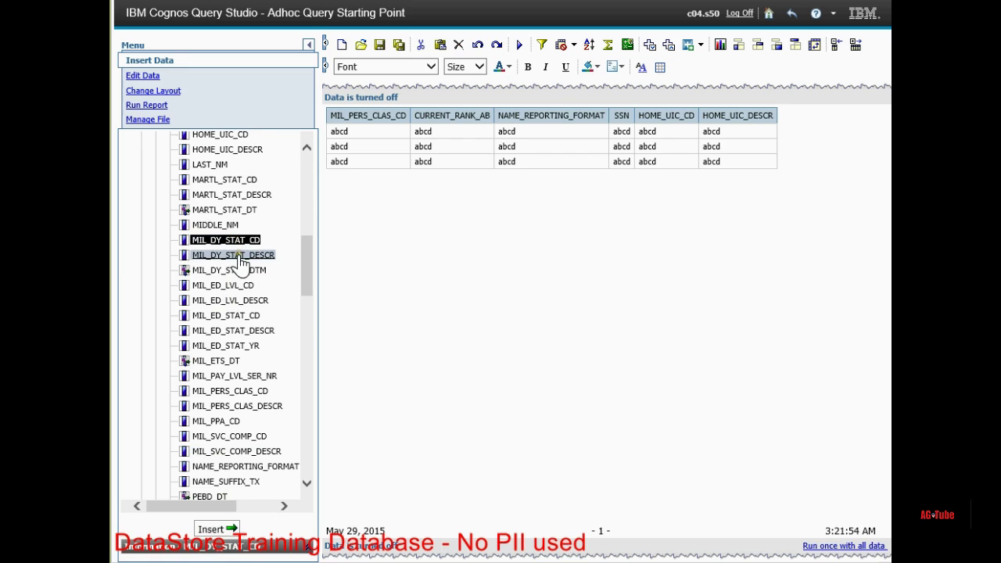
{"action": "left_click", "coordinate": [217, 529]}
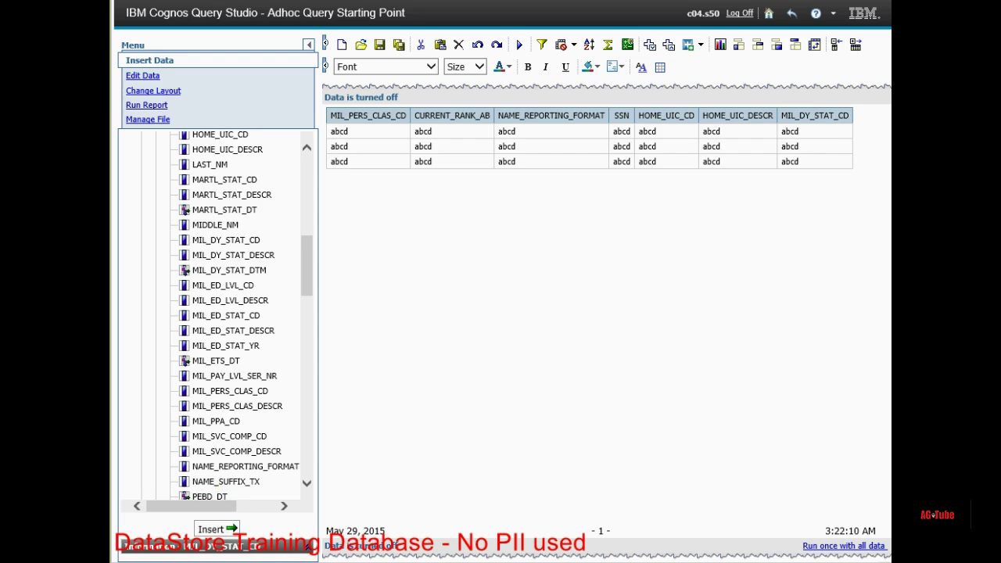
{"action": "left_click_drag", "start_coordinate": [304, 280], "coordinate": [303, 402]}
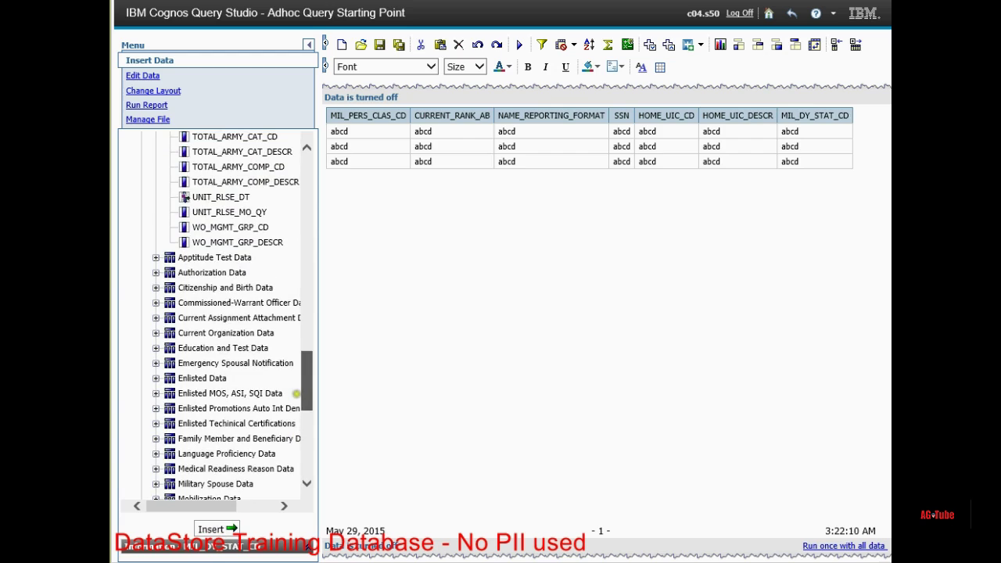
Step: Insert EVENT_TYPE_CD from Current Assignment Attachment as the eighth column
{"action": "left_click", "coordinate": [156, 318]}
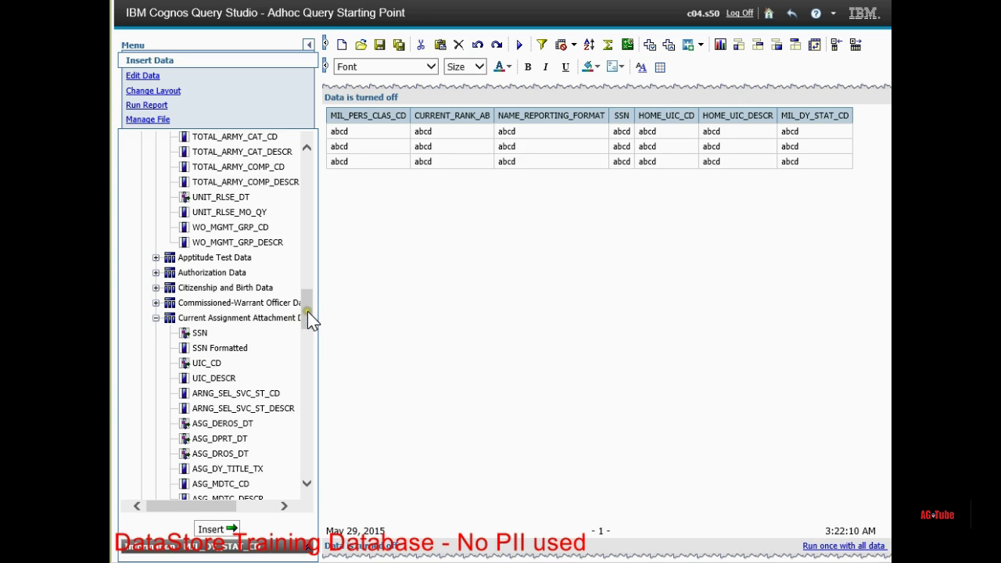
{"action": "left_click_drag", "start_coordinate": [308, 312], "coordinate": [303, 373]}
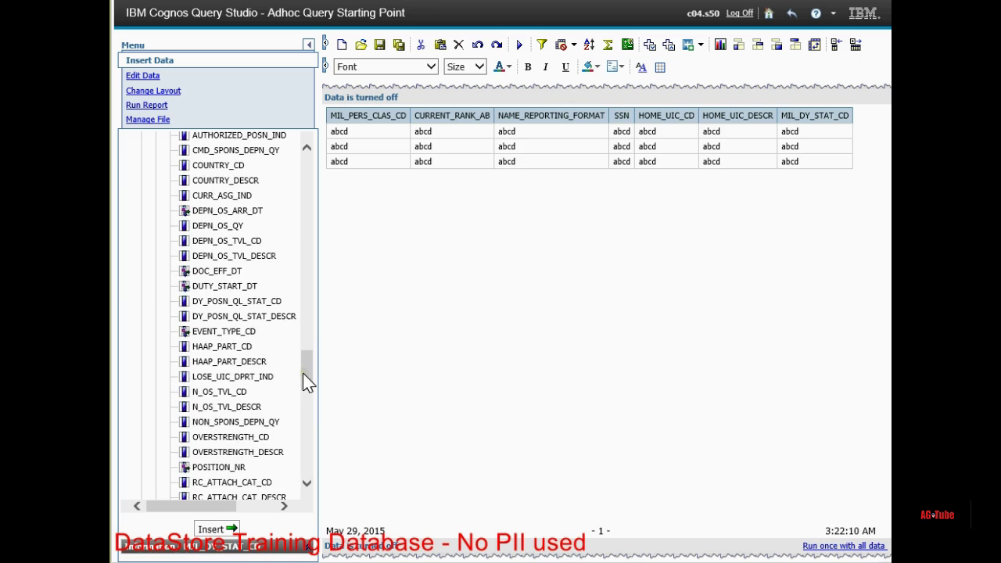
{"action": "left_click", "coordinate": [205, 331]}
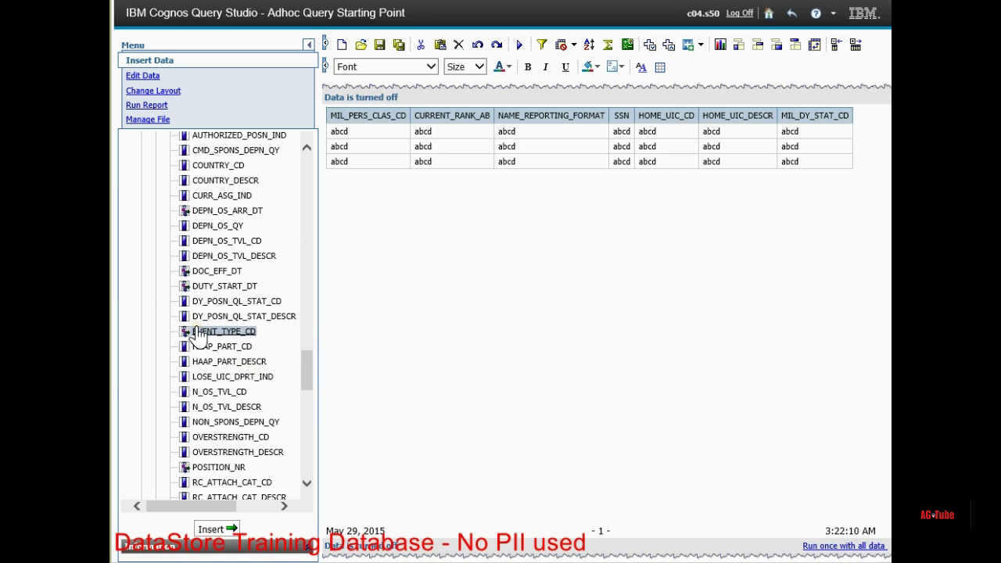
{"action": "left_click", "coordinate": [213, 530]}
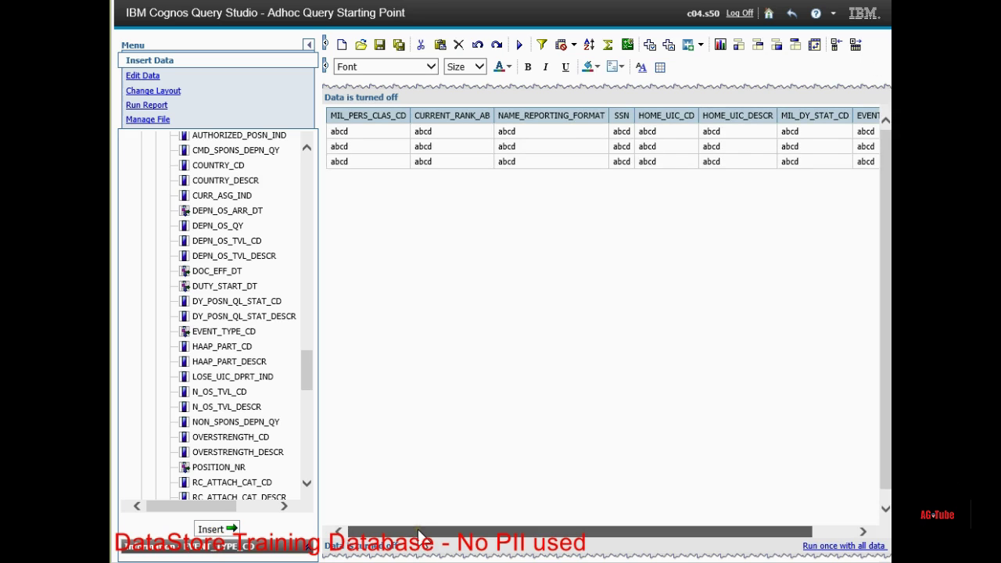
{"action": "left_click_drag", "start_coordinate": [419, 538], "coordinate": [461, 538]}
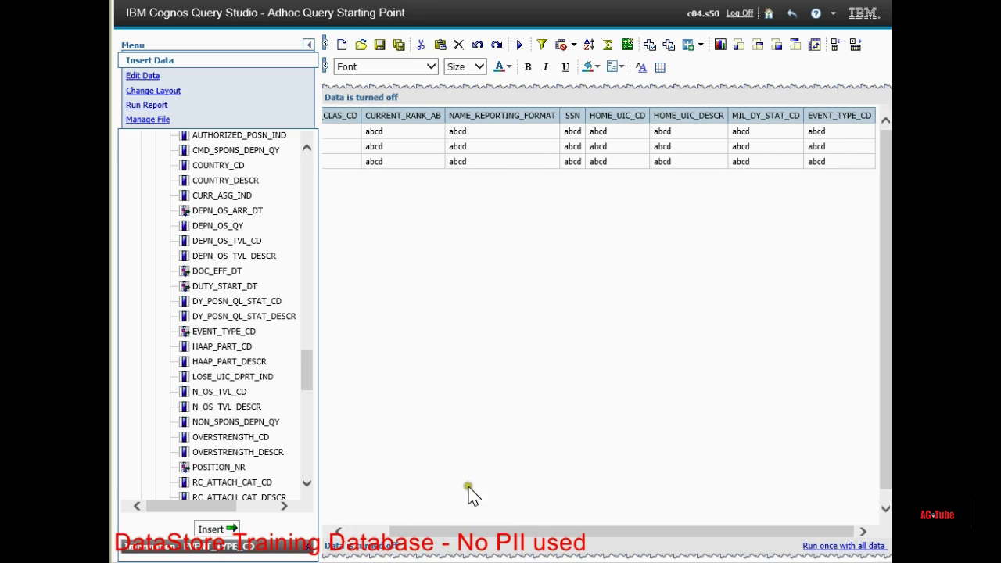
Step: Filter HOME_UIC_CD to the typed-in value WK0101
{"action": "right_click", "coordinate": [617, 117]}
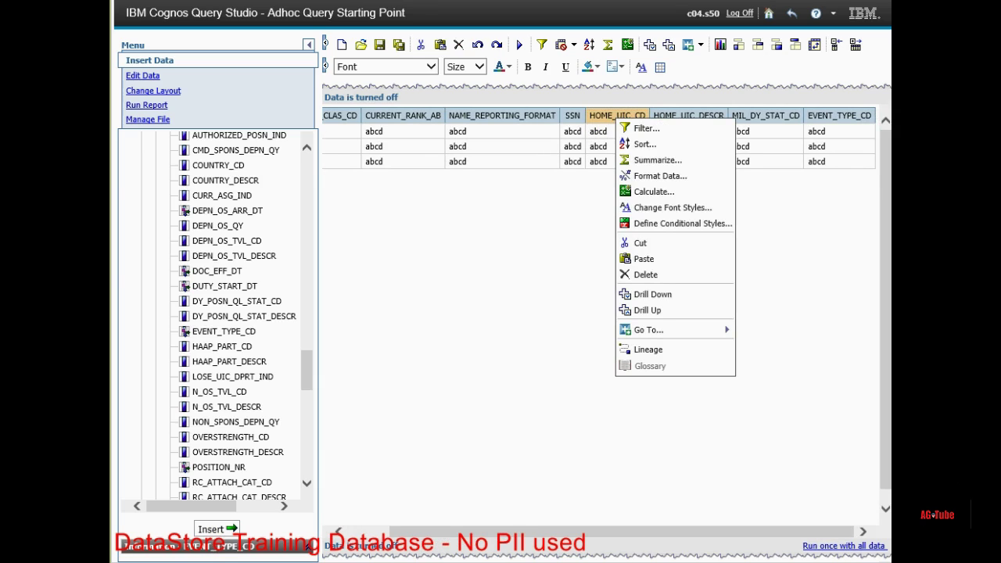
{"action": "left_click", "coordinate": [640, 128]}
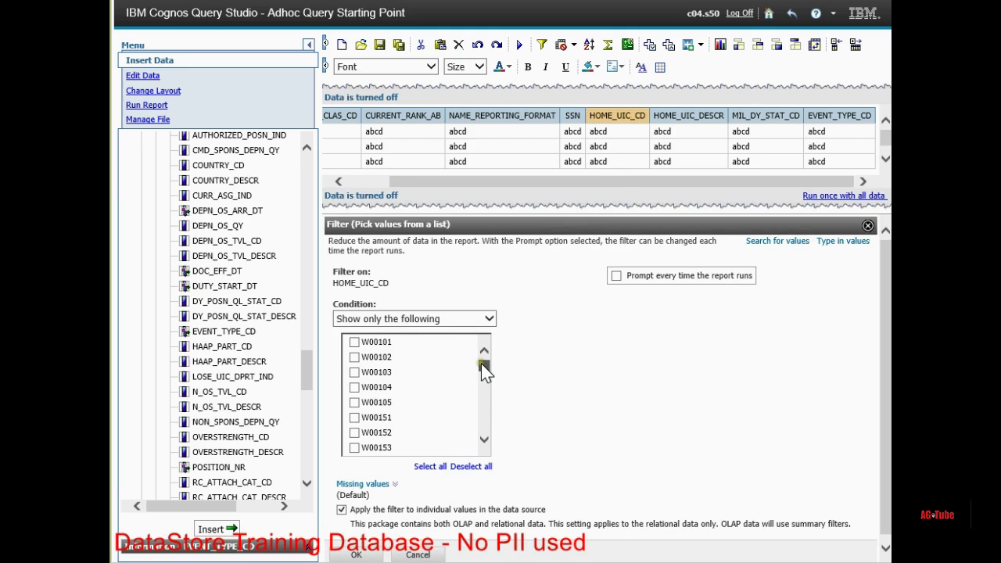
{"action": "left_click_drag", "start_coordinate": [481, 363], "coordinate": [486, 331]}
{"action": "left_click", "coordinate": [835, 242]}
{"action": "left_click", "coordinate": [357, 415]}
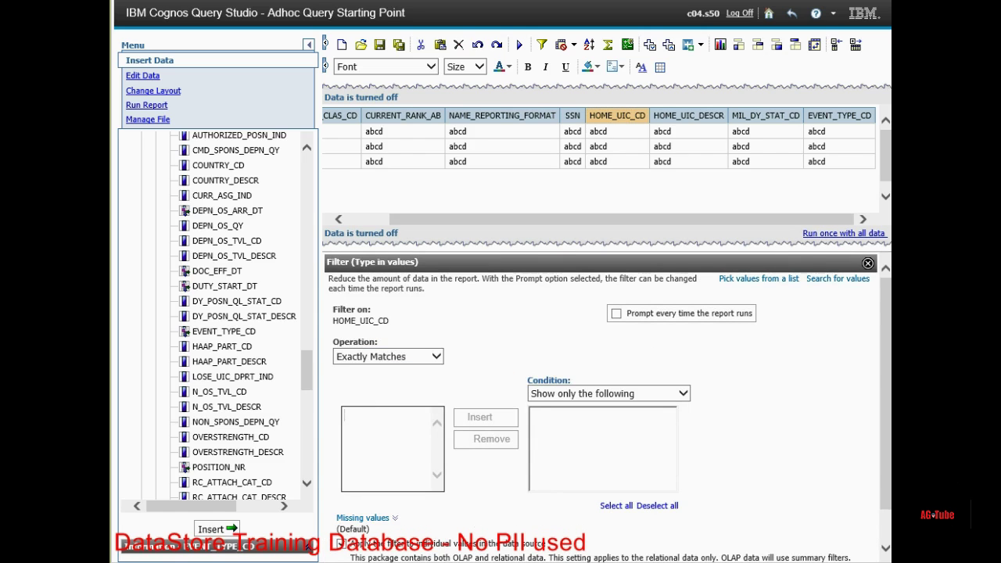
{"action": "type", "text": "WK0101"}
{"action": "left_click", "coordinate": [481, 417]}
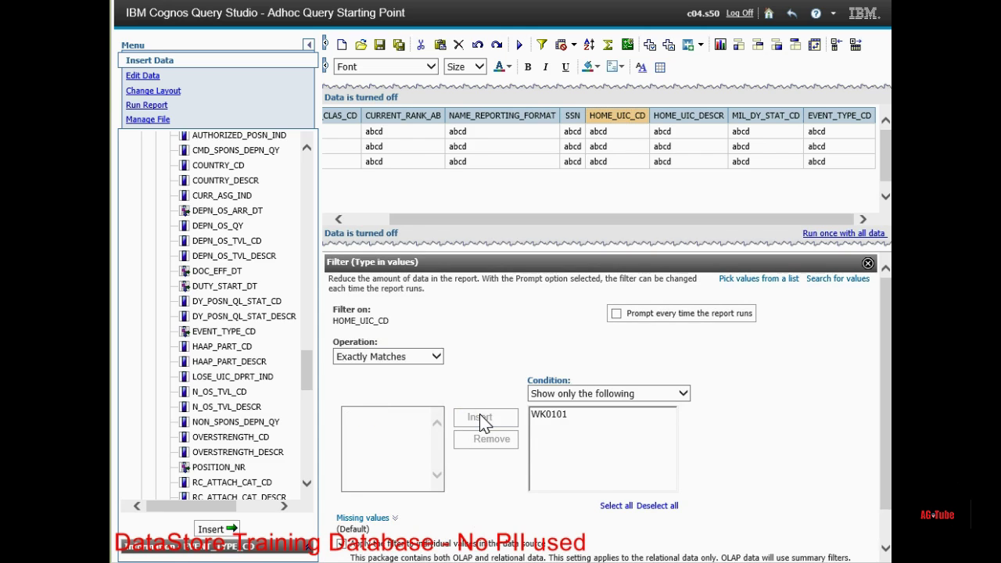
{"action": "scroll", "coordinate": [478, 426], "scroll_direction": "down", "scroll_amount": 1}
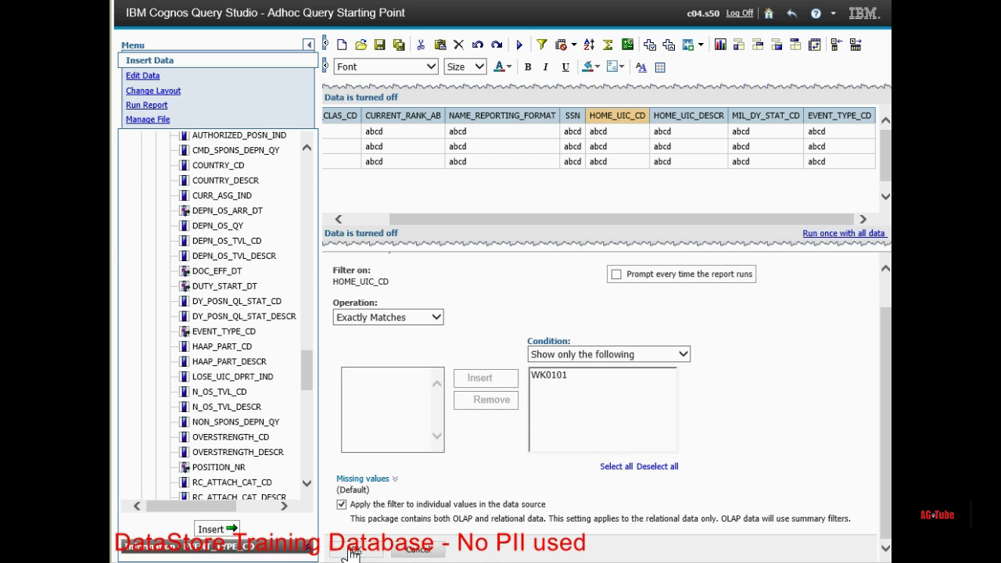
{"action": "left_click", "coordinate": [353, 550]}
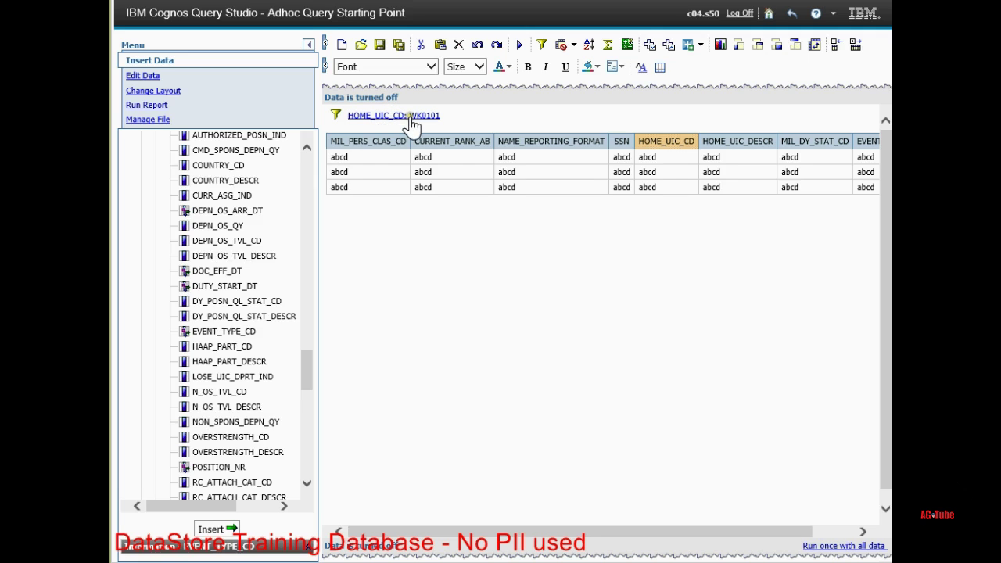
{"action": "left_click_drag", "start_coordinate": [523, 532], "coordinate": [608, 536]}
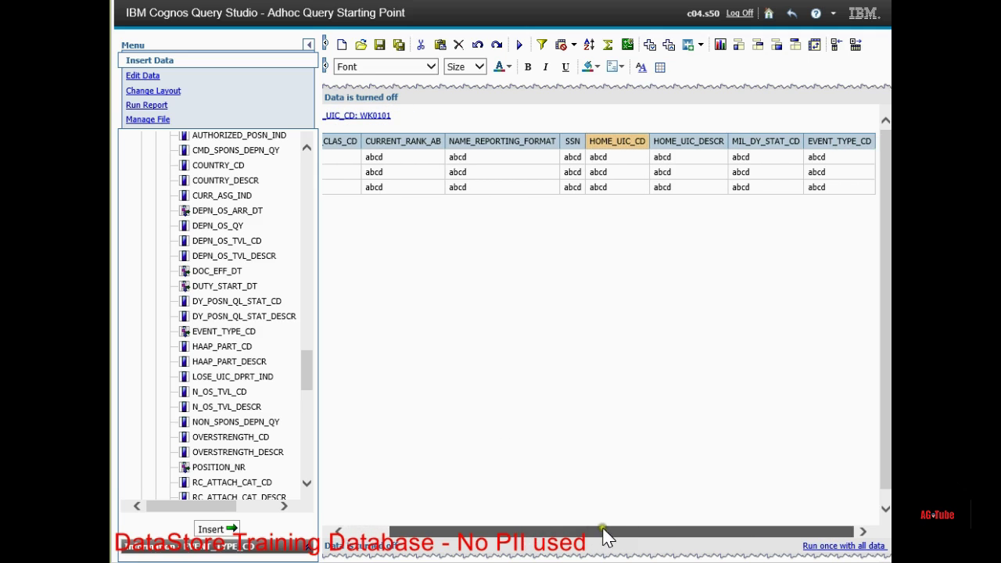
Step: Filter EVENT_TYPE_CD to ASGN, combined with the WK0101 filter using AND
{"action": "right_click", "coordinate": [817, 141]}
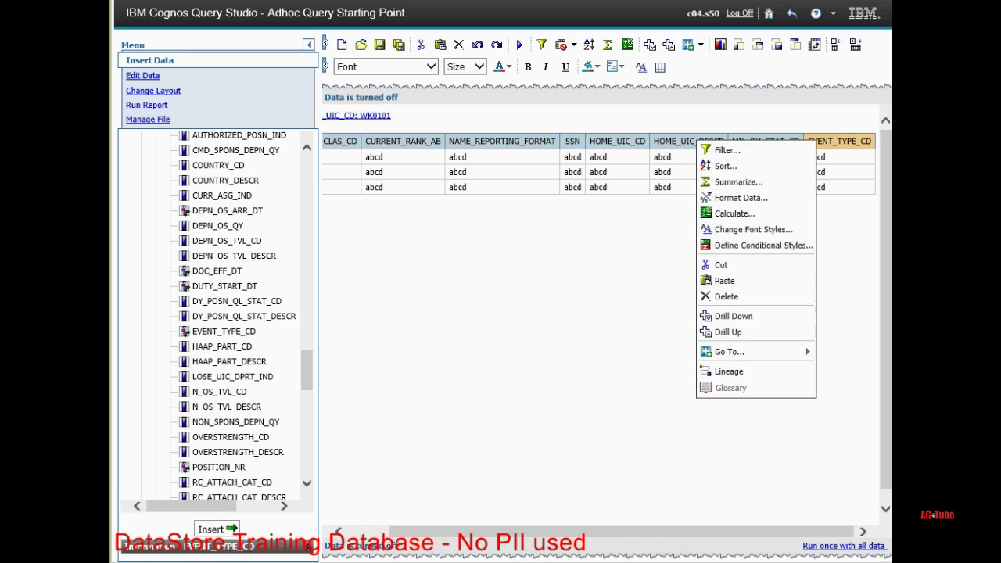
{"action": "left_click", "coordinate": [721, 151]}
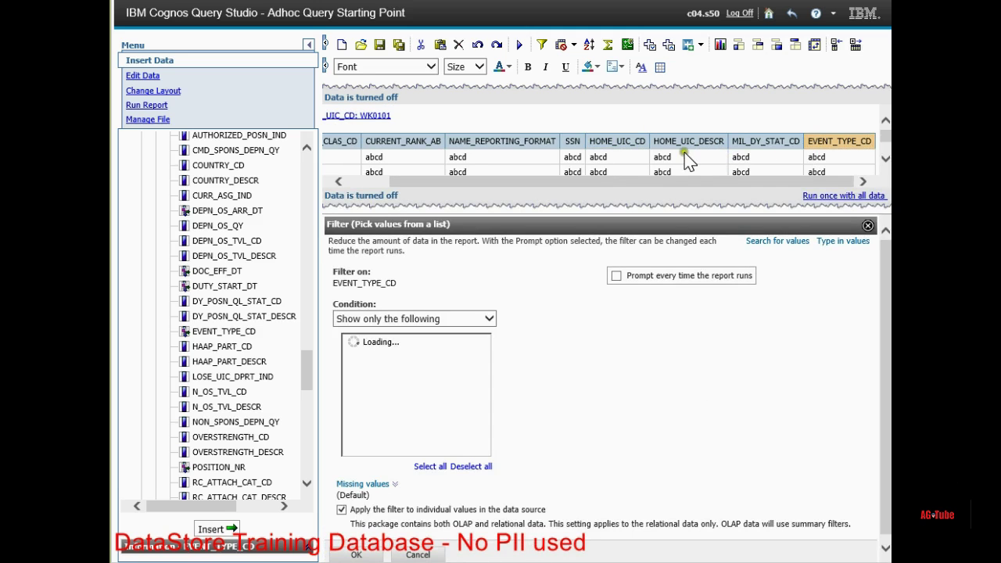
{"action": "left_click", "coordinate": [354, 342]}
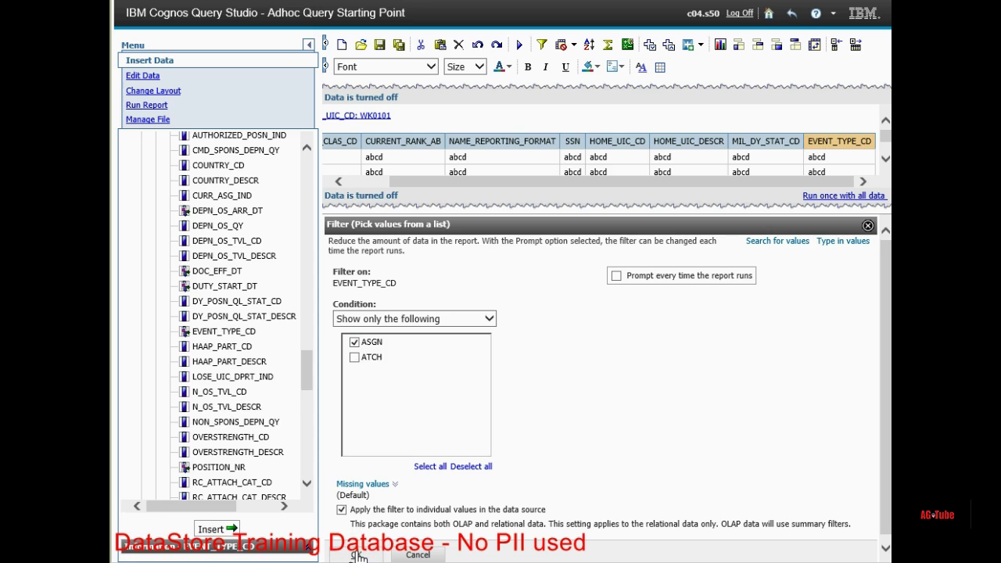
{"action": "left_click", "coordinate": [356, 554]}
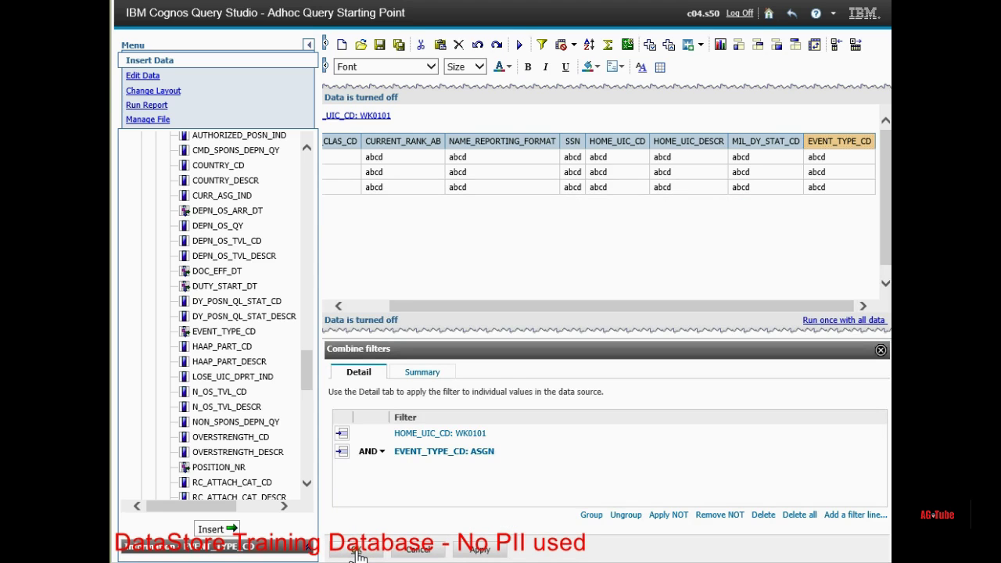
{"action": "left_click", "coordinate": [357, 551]}
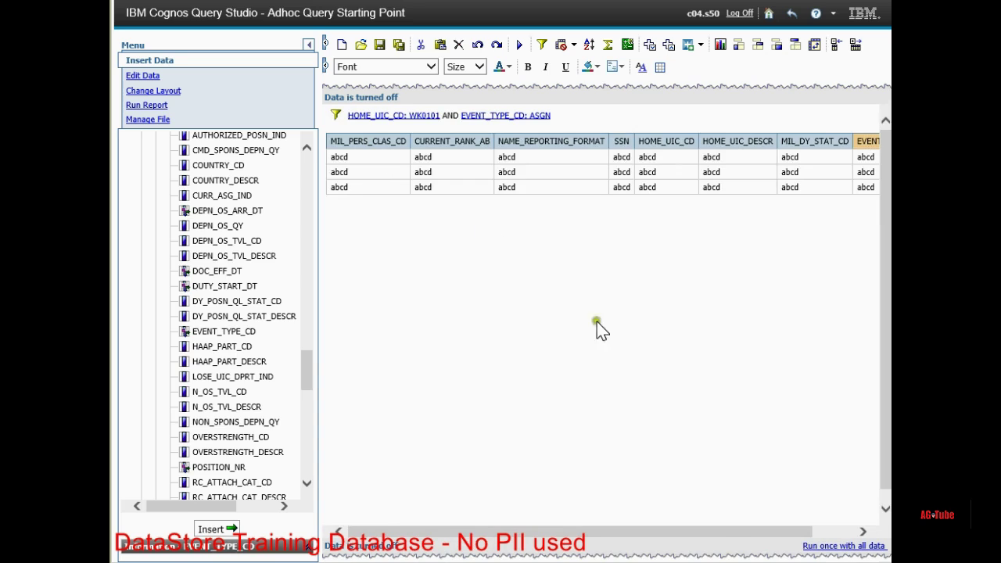
Step: Run the query with all data, then sort by NAME_REPORTING_FORMAT ascending
{"action": "left_click", "coordinate": [825, 546]}
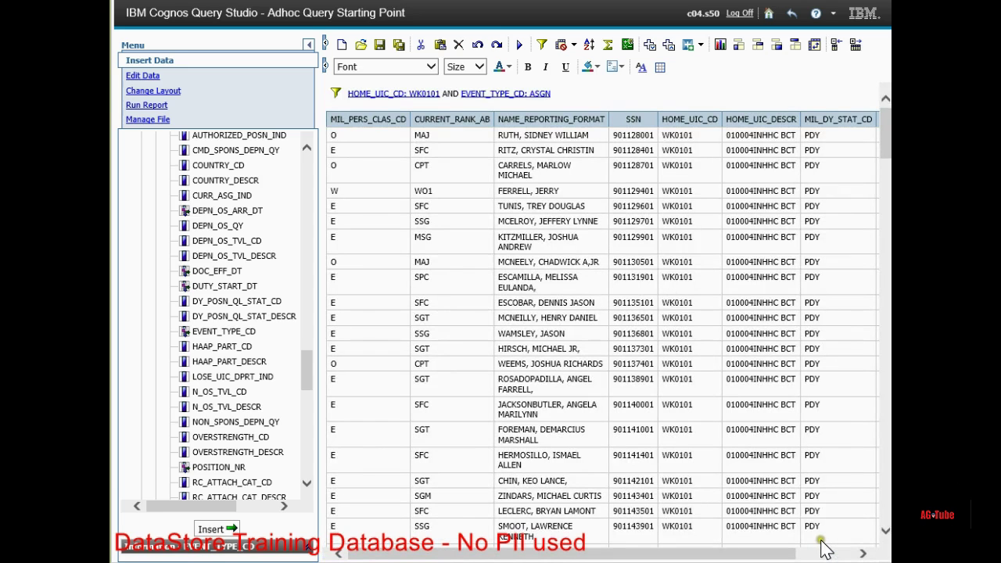
{"action": "left_click_drag", "start_coordinate": [520, 553], "coordinate": [605, 552]}
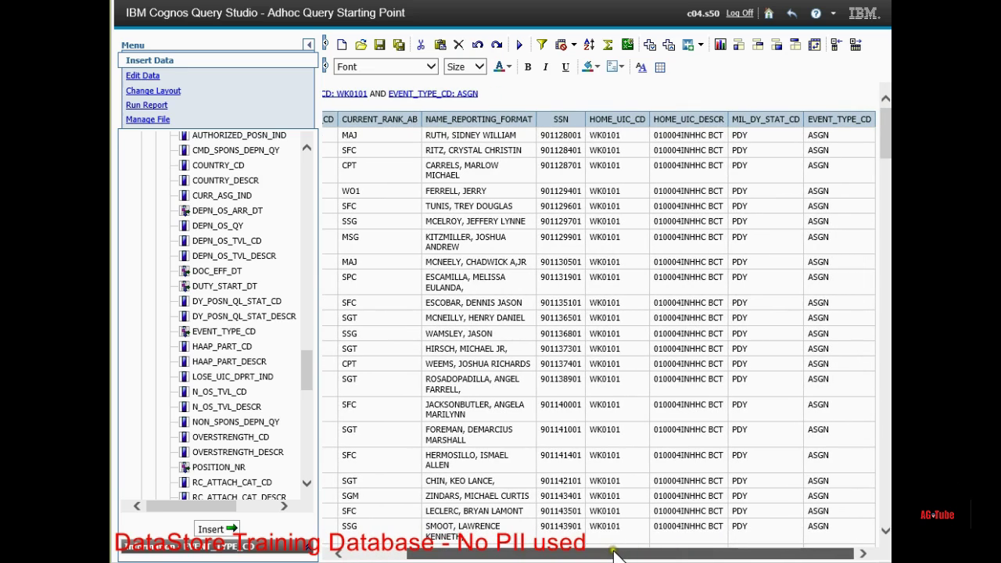
{"action": "left_click_drag", "start_coordinate": [604, 553], "coordinate": [564, 553]}
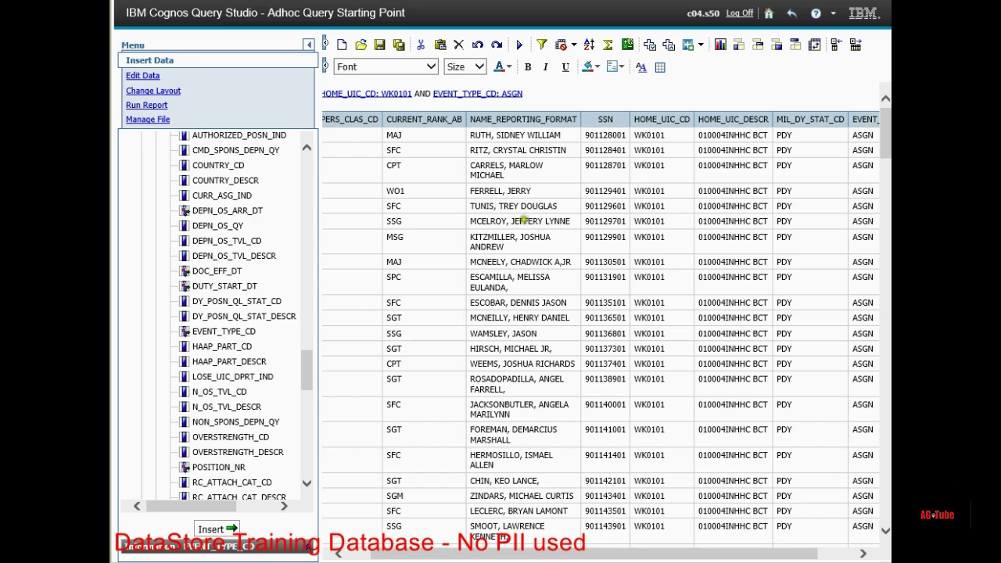
{"action": "left_click", "coordinate": [487, 118]}
{"action": "left_click", "coordinate": [592, 47]}
{"action": "left_click", "coordinate": [587, 186]}
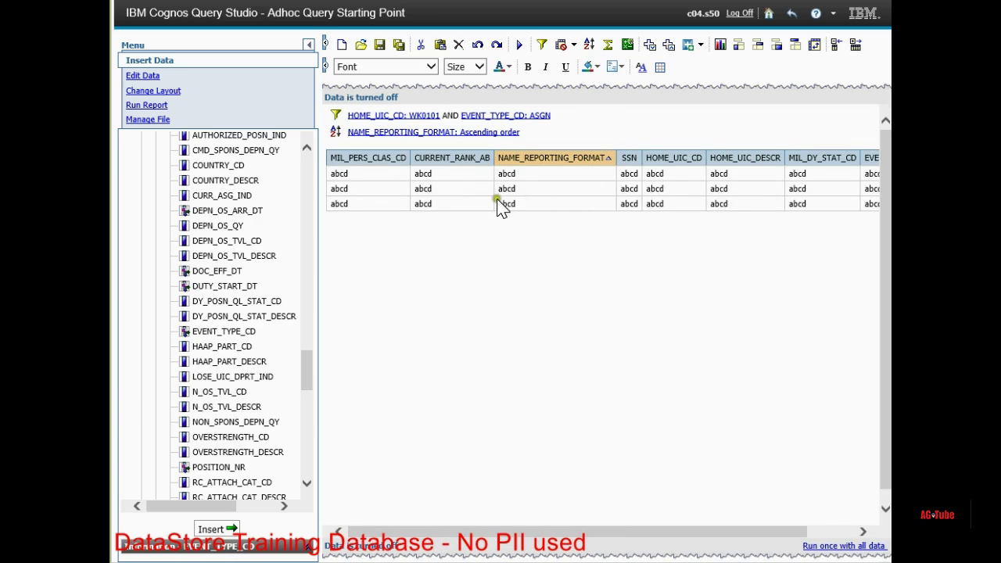
Step: Rename MIL_PERS_CLAS_CD to MPC and CURRENT_RANK_AB to RANK
{"action": "double_click", "coordinate": [382, 158]}
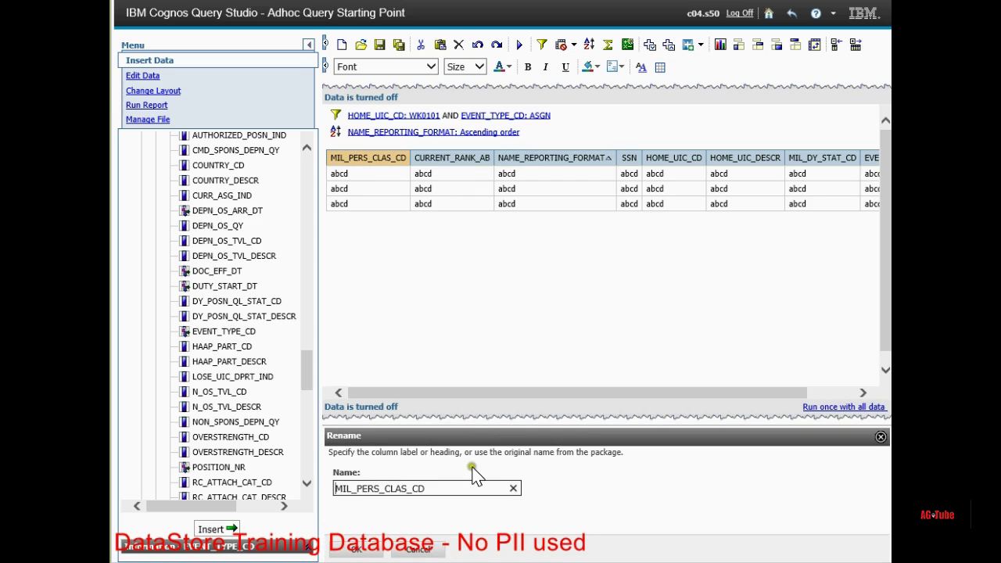
{"action": "left_click_drag", "start_coordinate": [434, 489], "coordinate": [280, 486]}
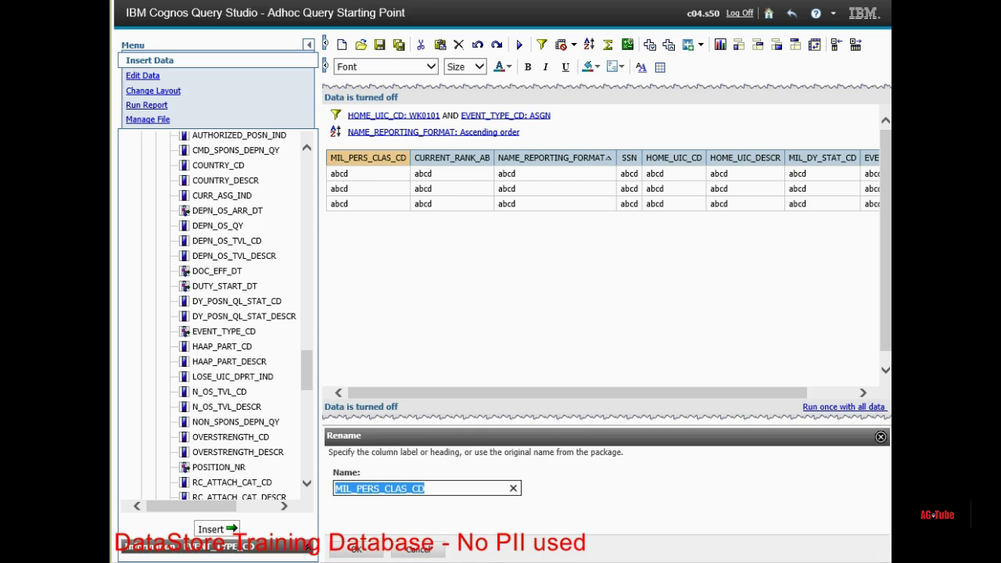
{"action": "type", "text": "mp"}
{"action": "key", "text": "BackSpace"}
{"action": "key", "text": "BackSpace"}
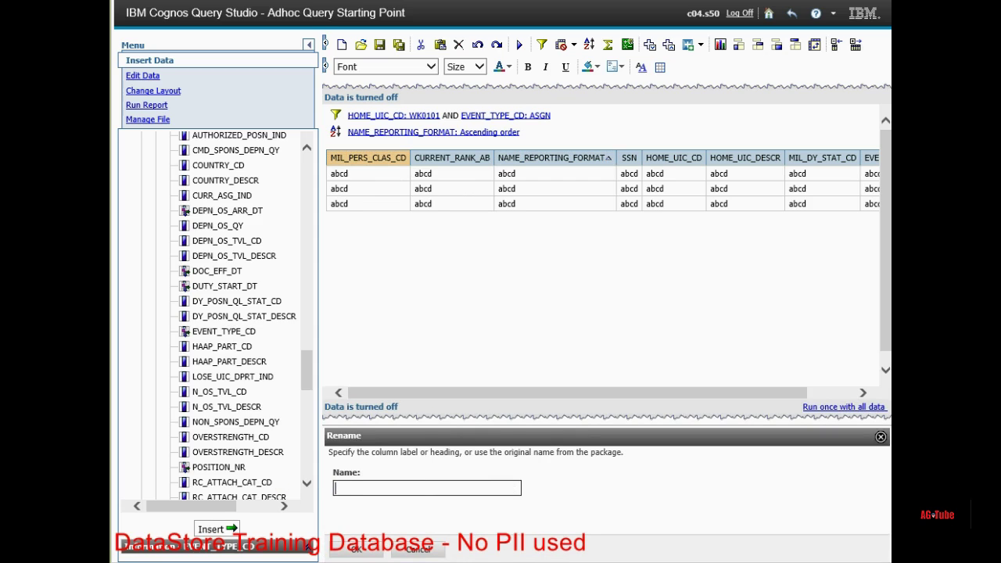
{"action": "type", "text": "MPC"}
{"action": "left_click", "coordinate": [356, 550]}
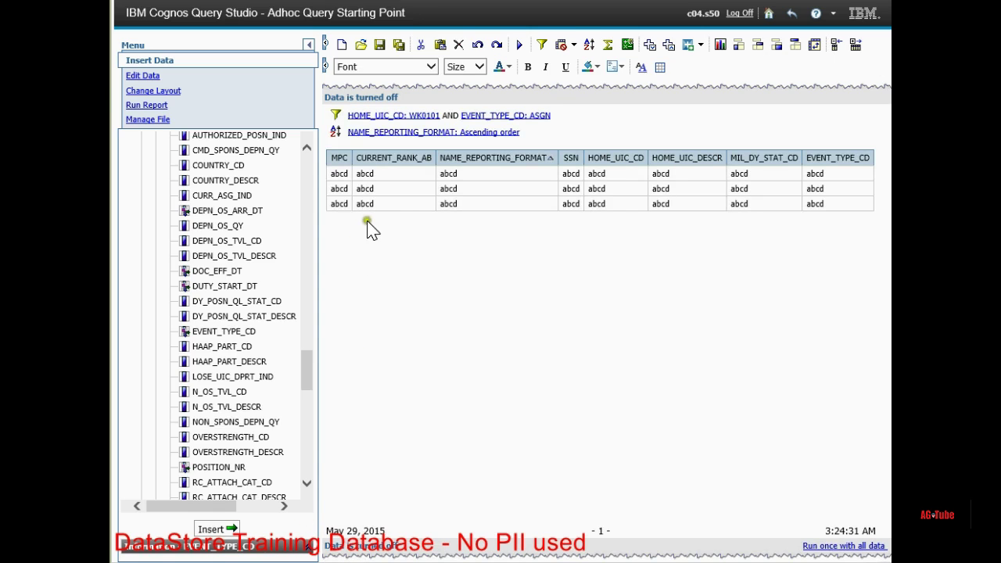
{"action": "double_click", "coordinate": [378, 158]}
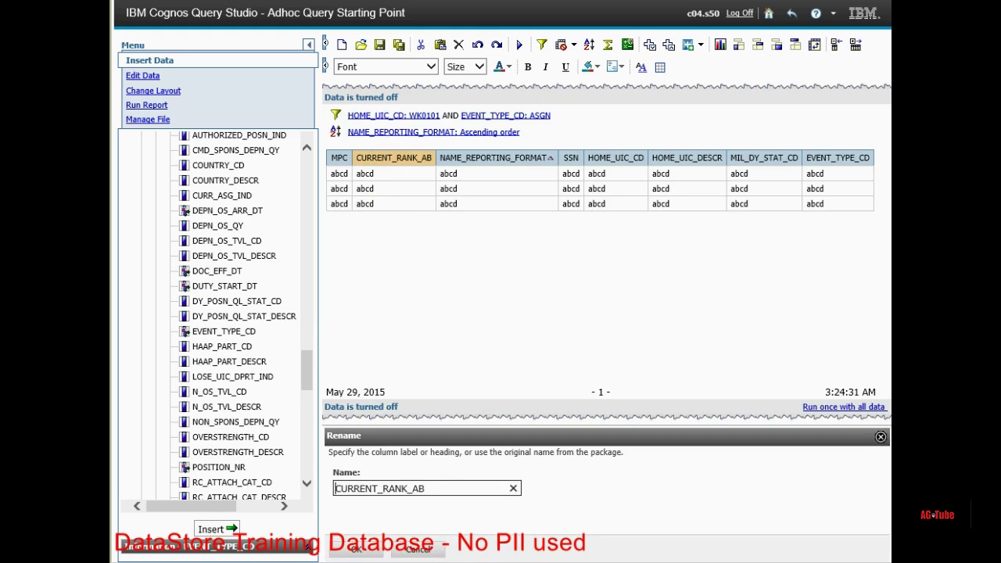
{"action": "left_click_drag", "start_coordinate": [433, 489], "coordinate": [340, 488]}
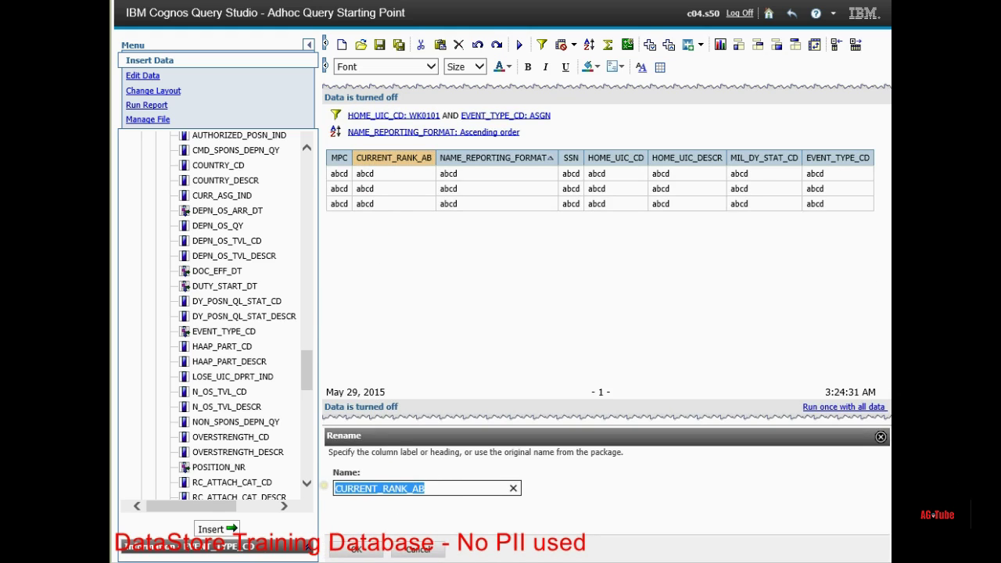
{"action": "type", "text": "RANK"}
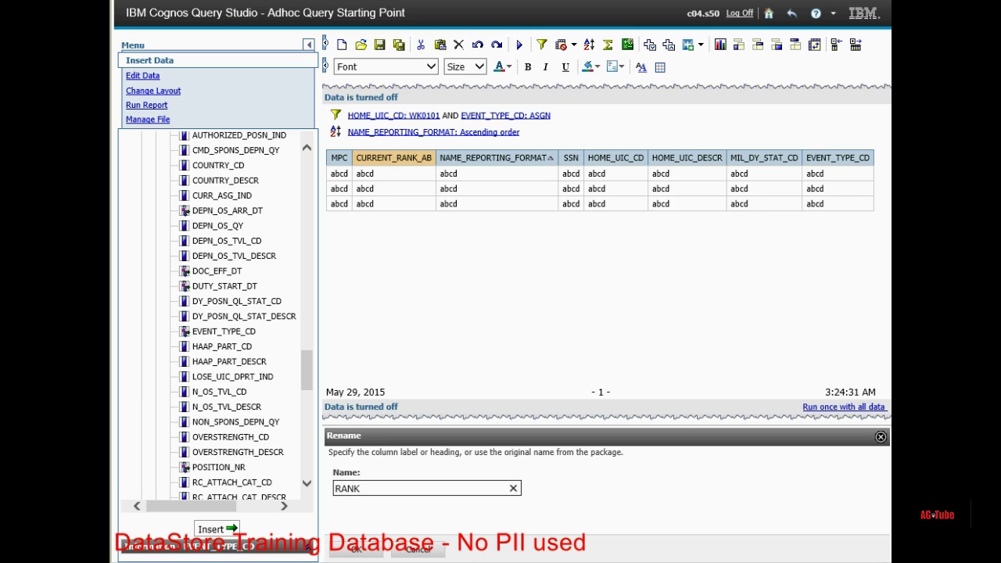
{"action": "left_click", "coordinate": [356, 549]}
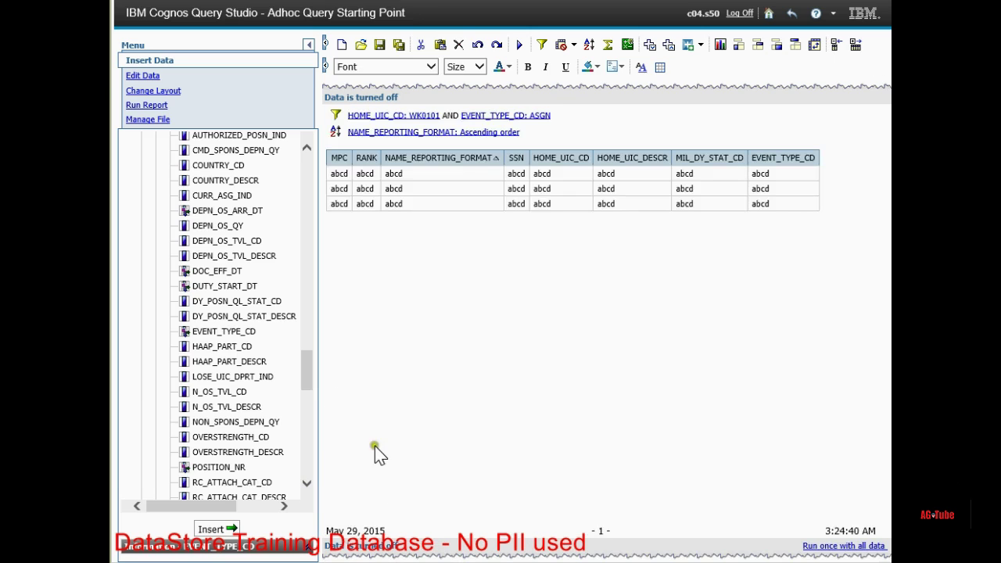
Step: Rename NAME_REPORTING_FORMAT to NAME and HOME_UIC_CD to UIC
{"action": "left_click", "coordinate": [411, 158]}
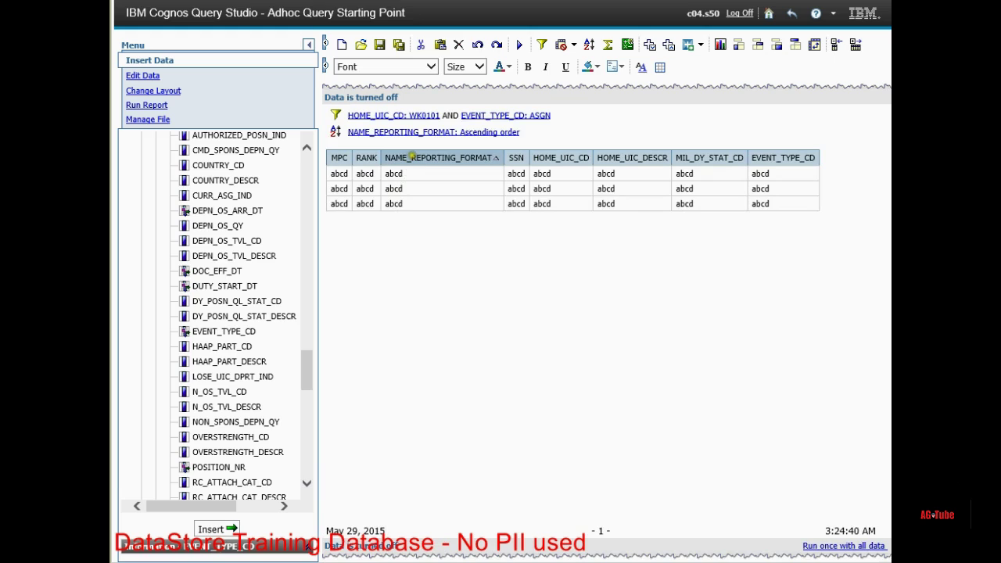
{"action": "left_click_drag", "start_coordinate": [411, 158], "coordinate": [456, 158]}
{"action": "double_click", "coordinate": [442, 158]}
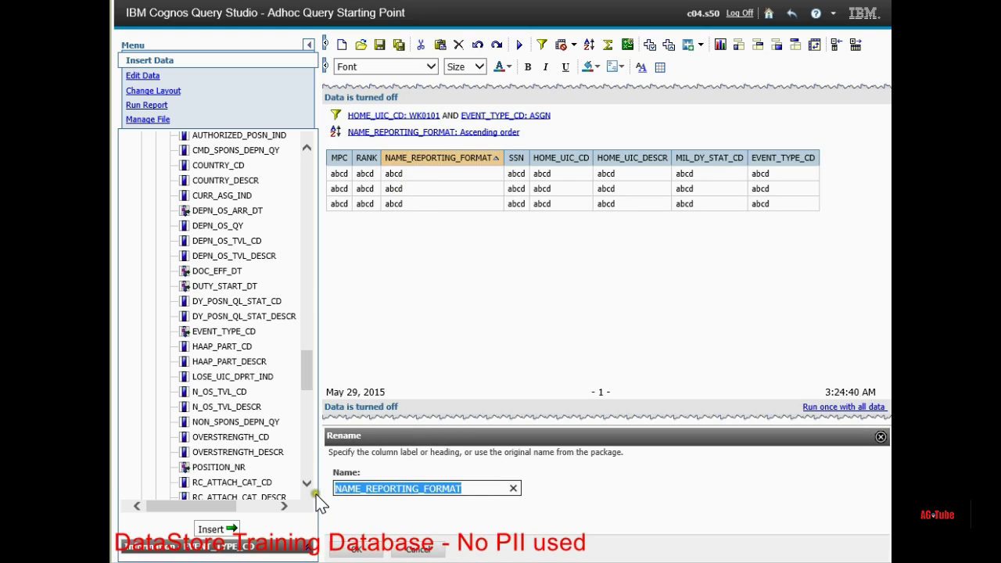
{"action": "type", "text": "NAME"}
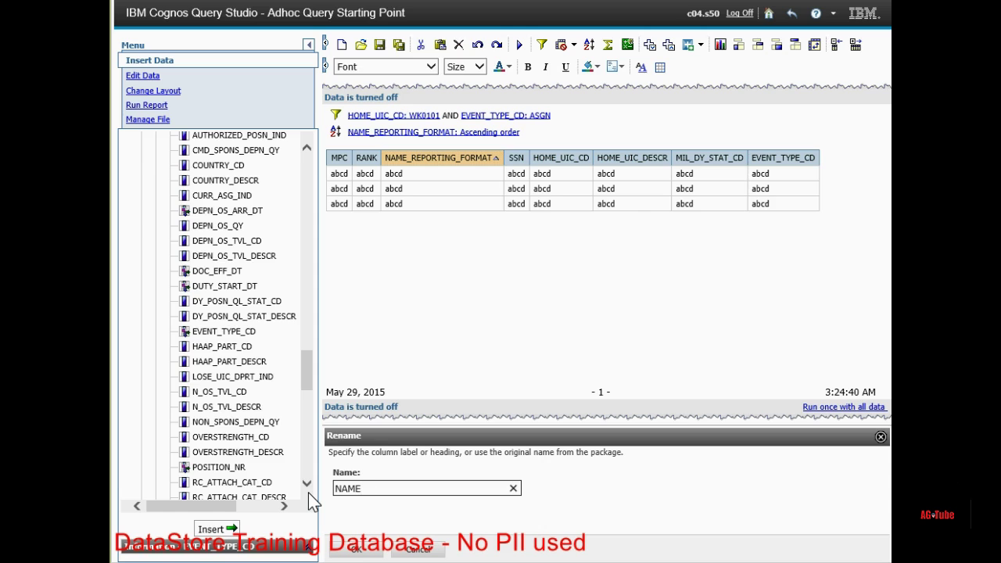
{"action": "left_click", "coordinate": [355, 552]}
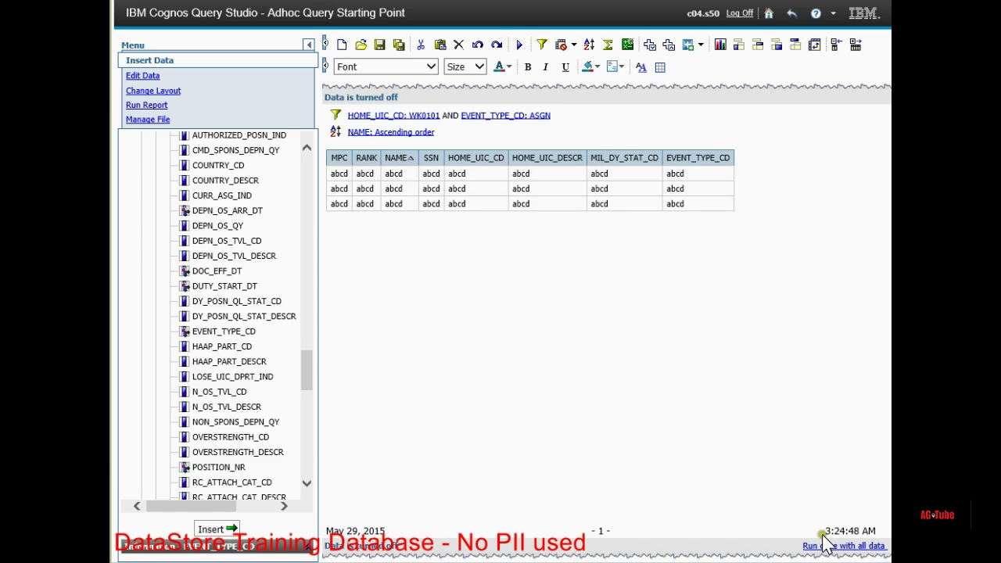
{"action": "double_click", "coordinate": [482, 158]}
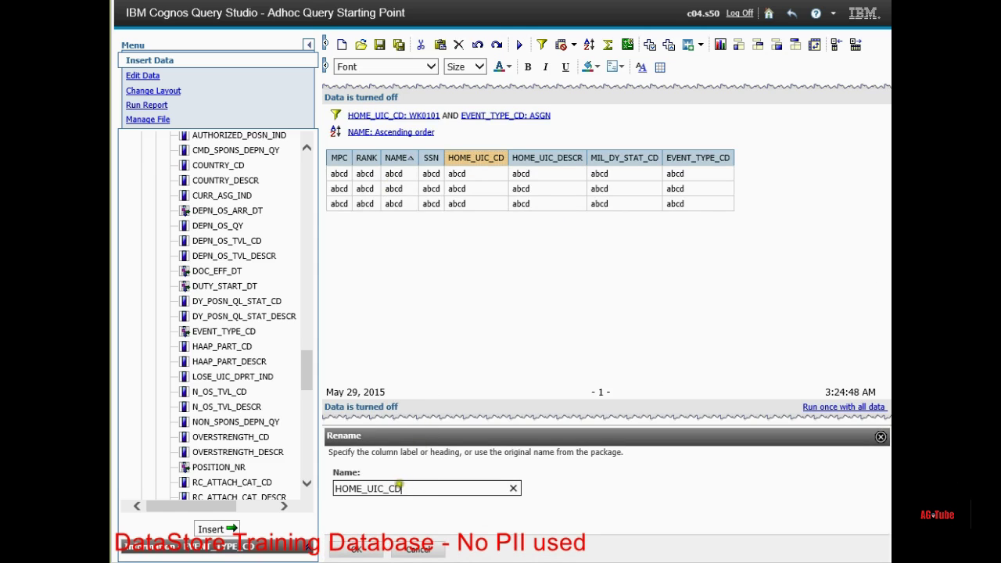
{"action": "key", "text": "ctrl+a"}
{"action": "type", "text": "UIC"}
{"action": "left_click", "coordinate": [352, 551]}
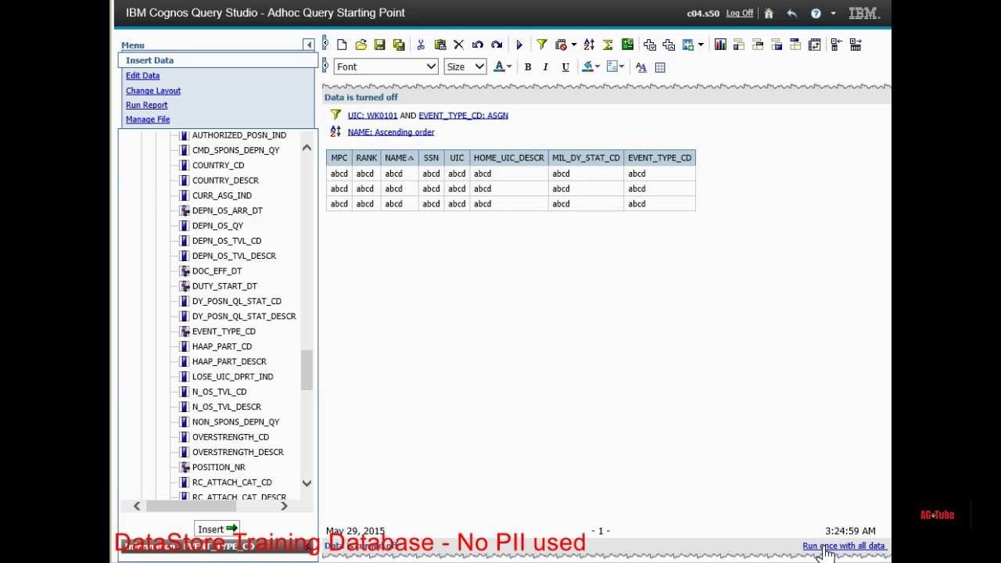
Step: Run the query with all data and scroll through the WK0101/ASGN rows
{"action": "left_click", "coordinate": [824, 546]}
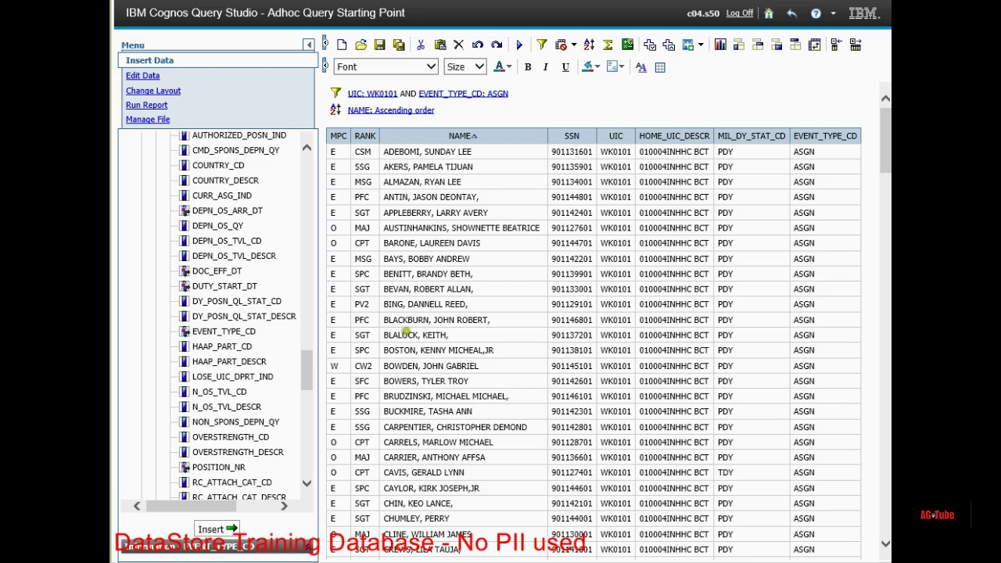
{"action": "scroll", "coordinate": [400, 312], "scroll_direction": "down", "scroll_amount": 20}
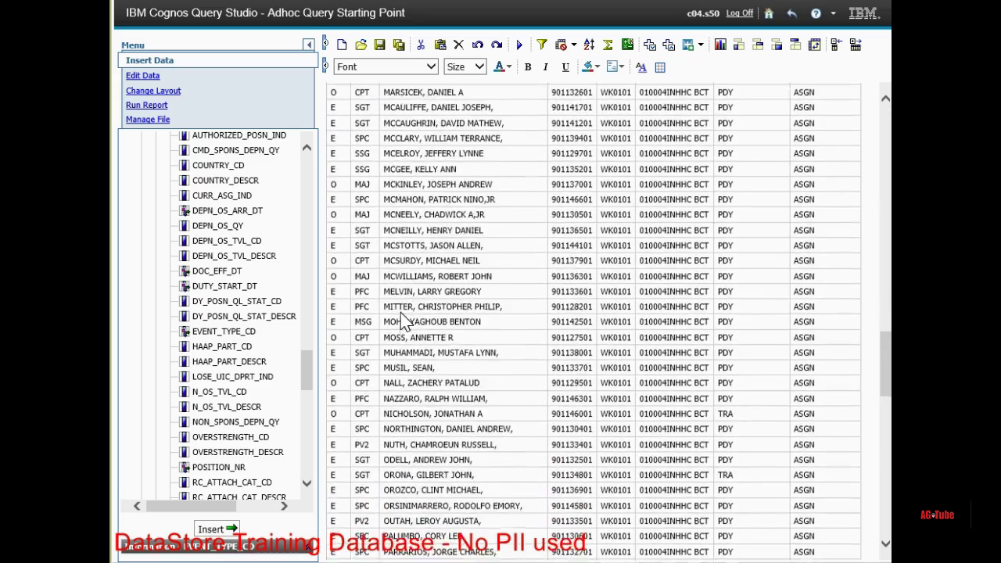
{"action": "scroll", "coordinate": [399, 311], "scroll_direction": "down", "scroll_amount": 2}
{"action": "scroll", "coordinate": [399, 311], "scroll_direction": "up", "scroll_amount": 20}
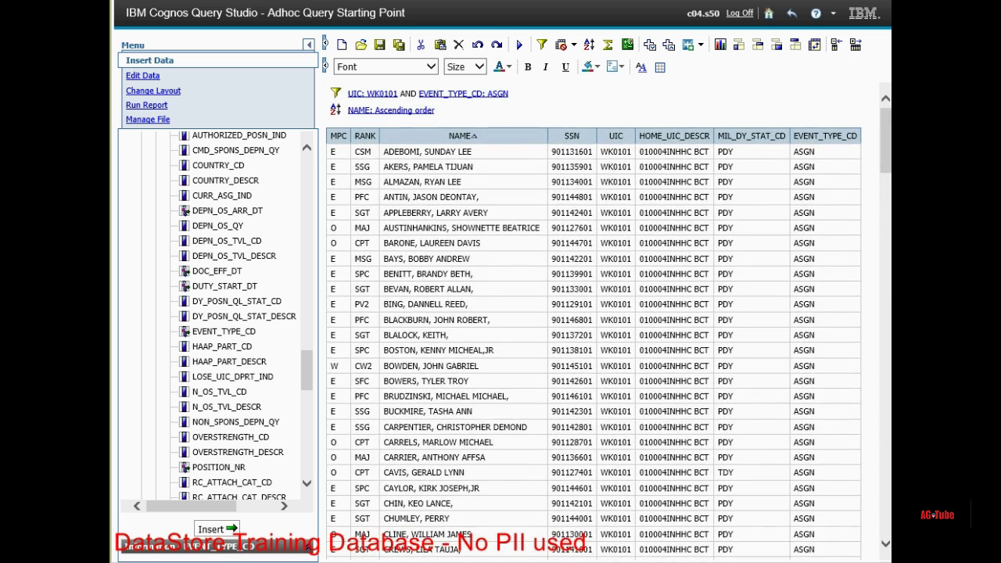